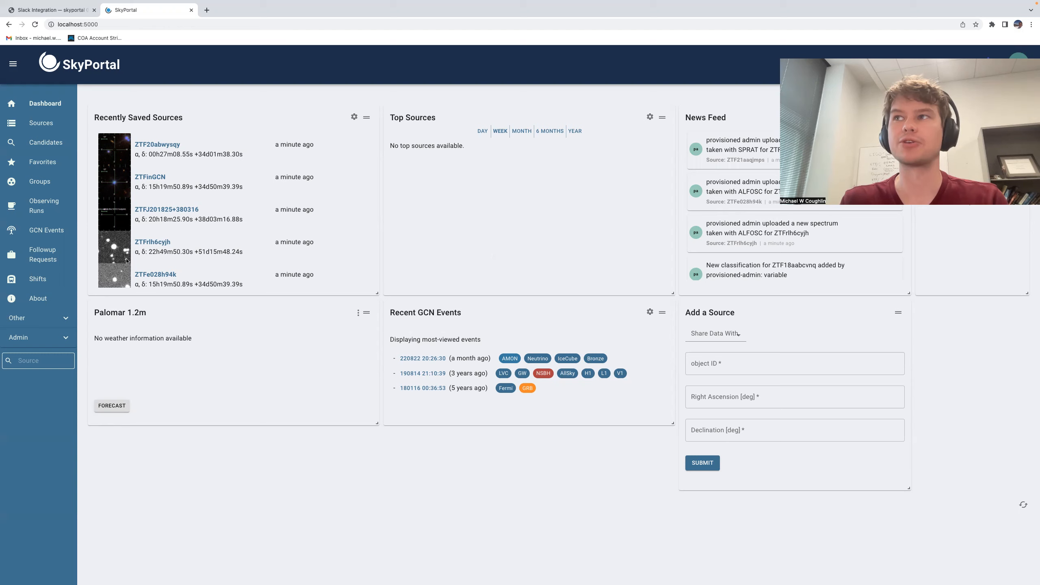
Step: Open the user profile page and review its notification preferences section
{"action": "left_click", "coordinate": [999, 119]}
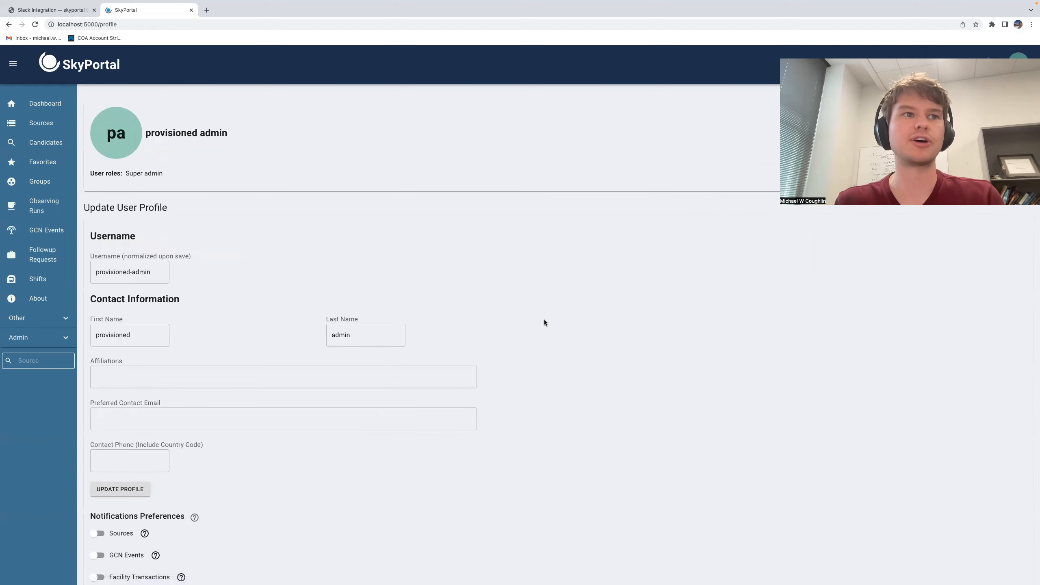
{"action": "scroll", "coordinate": [544, 323], "scroll_direction": "down", "scroll_amount": 6}
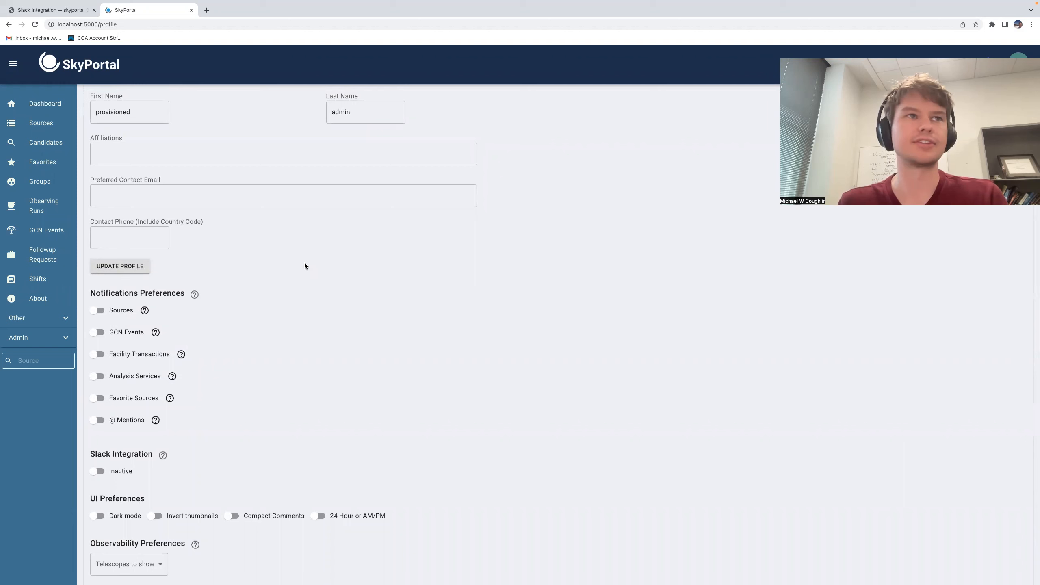
{"action": "scroll", "coordinate": [185, 127], "scroll_direction": "up", "scroll_amount": 1}
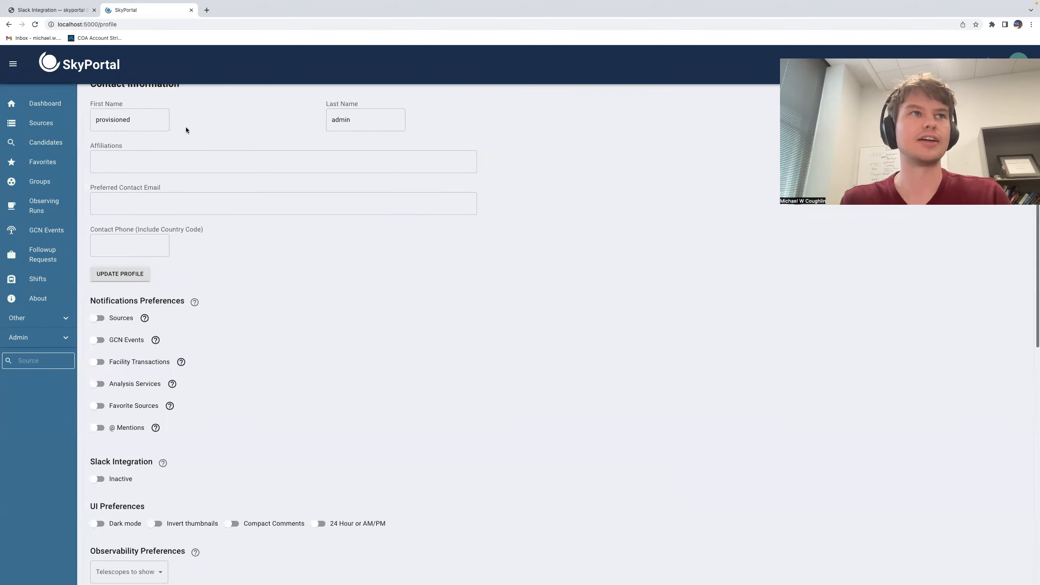
{"action": "scroll", "coordinate": [192, 133], "scroll_direction": "up", "scroll_amount": 1}
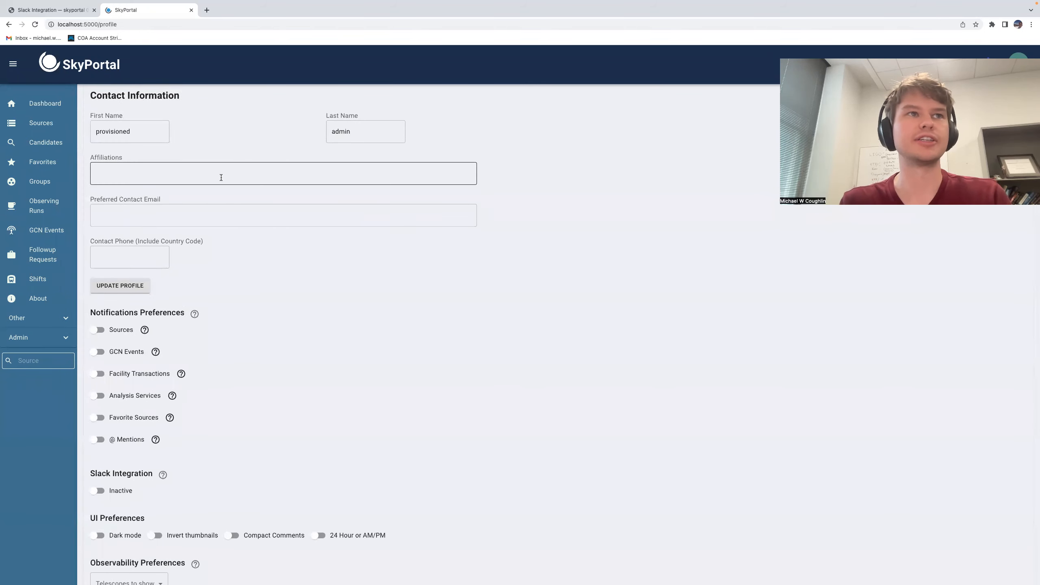
{"action": "scroll", "coordinate": [287, 119], "scroll_direction": "down", "scroll_amount": 2}
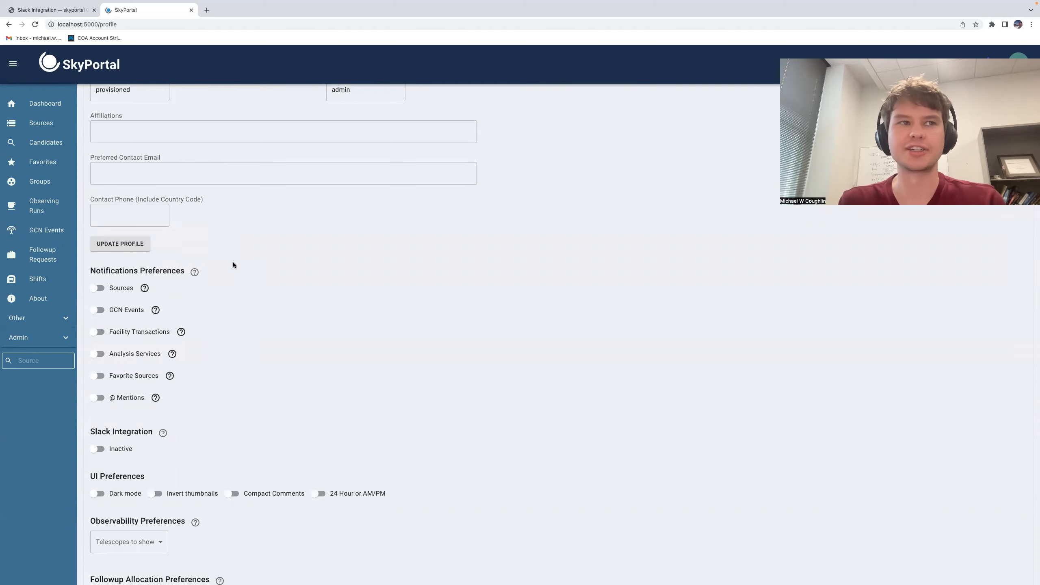
{"action": "scroll", "coordinate": [237, 282], "scroll_direction": "down", "scroll_amount": 5}
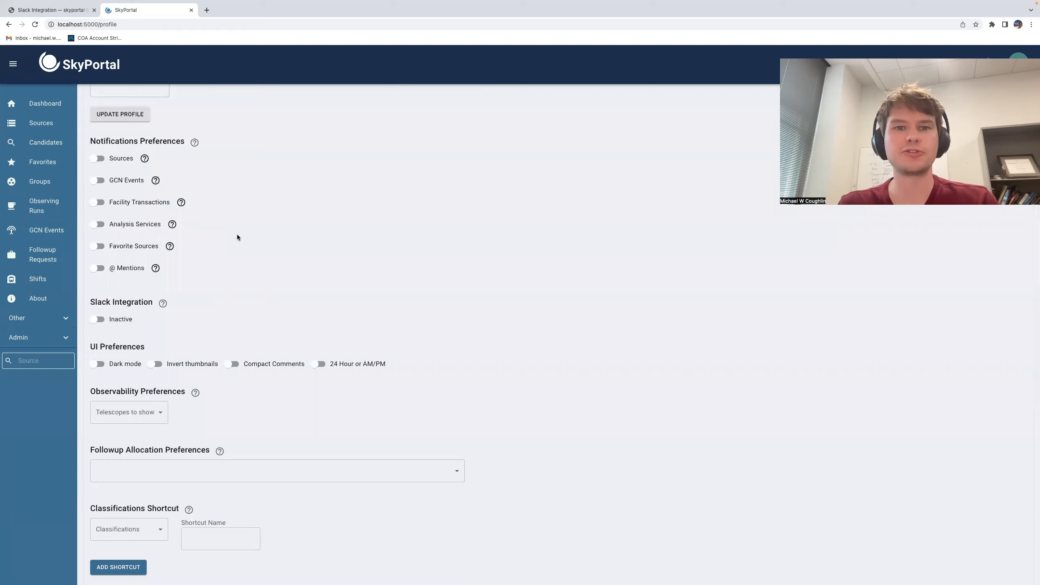
Step: Enable Sources notifications restricted to the AGN and Eclipsing classifications, save the update, and check the notifications list
{"action": "left_click", "coordinate": [123, 159]}
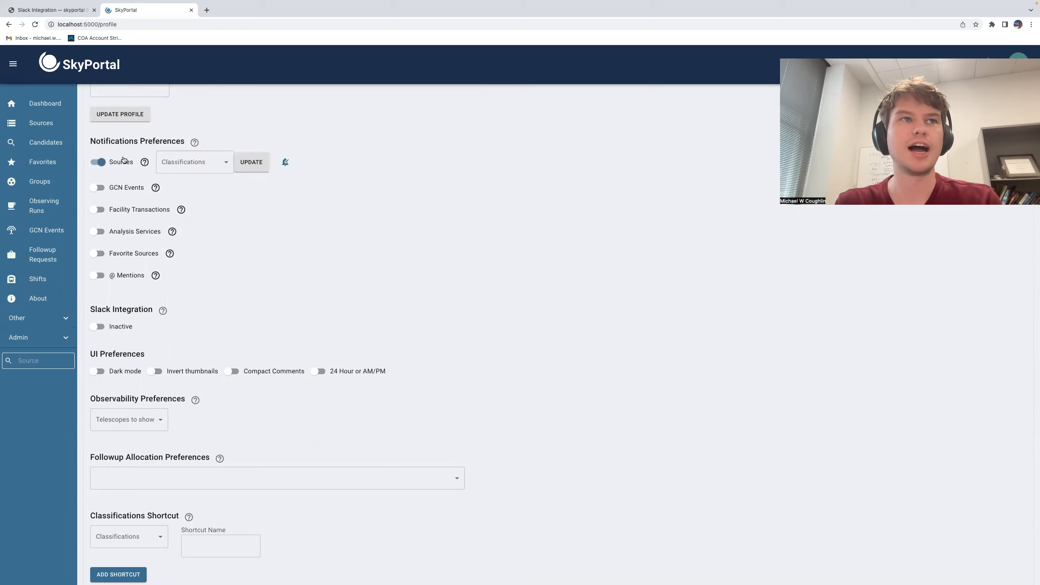
{"action": "left_click", "coordinate": [224, 165]}
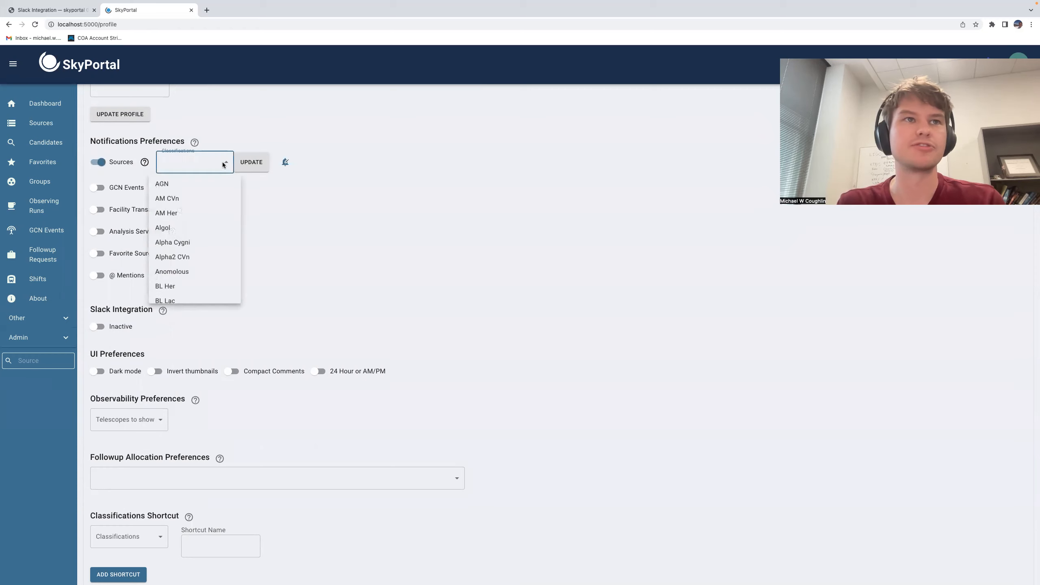
{"action": "left_click", "coordinate": [199, 184]}
{"action": "scroll", "coordinate": [218, 228], "scroll_direction": "down", "scroll_amount": 15}
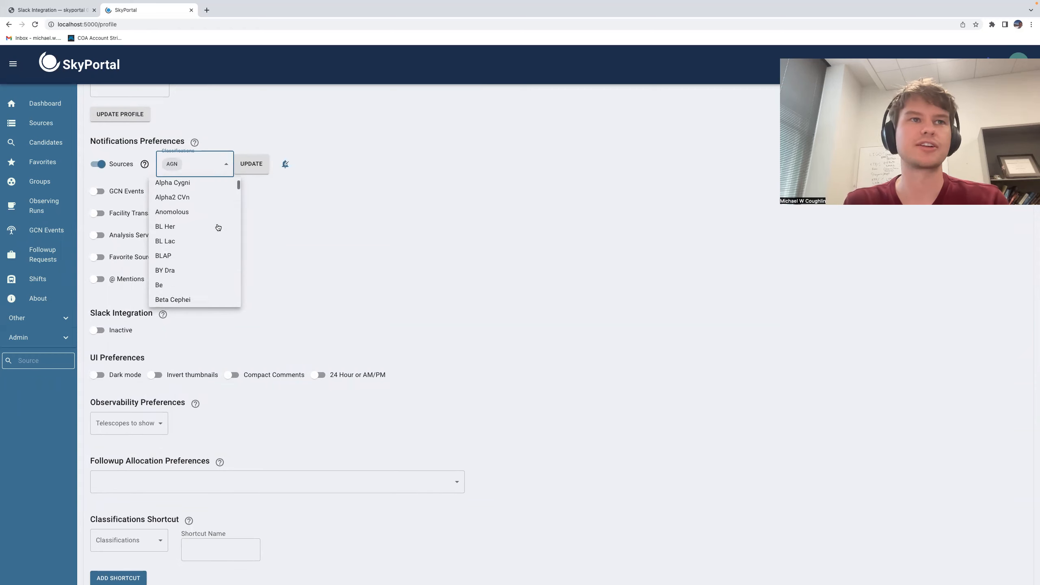
{"action": "scroll", "coordinate": [218, 227], "scroll_direction": "down", "scroll_amount": 10}
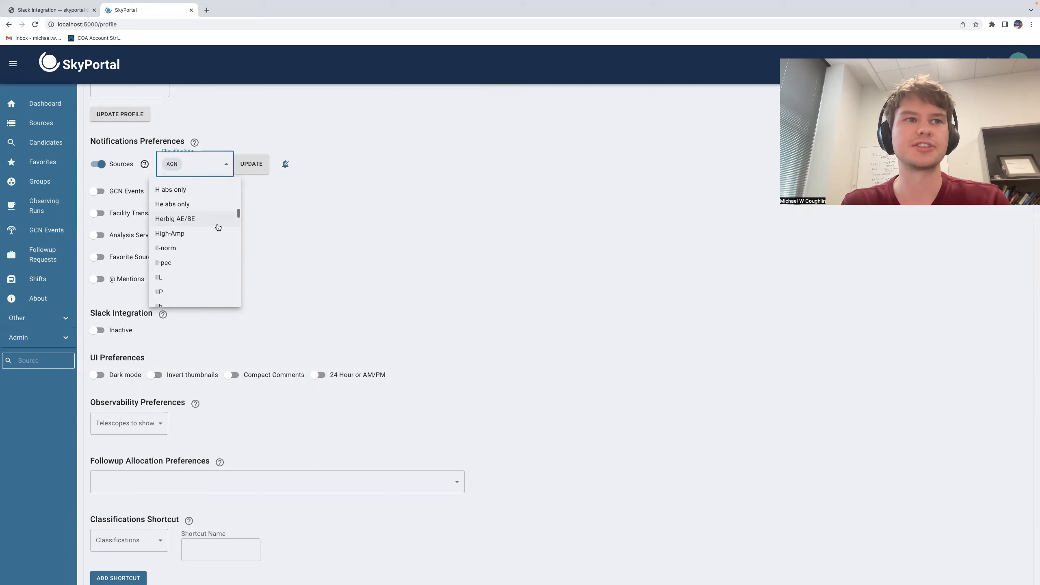
{"action": "scroll", "coordinate": [217, 227], "scroll_direction": "up", "scroll_amount": 12}
{"action": "scroll", "coordinate": [218, 227], "scroll_direction": "up", "scroll_amount": 3}
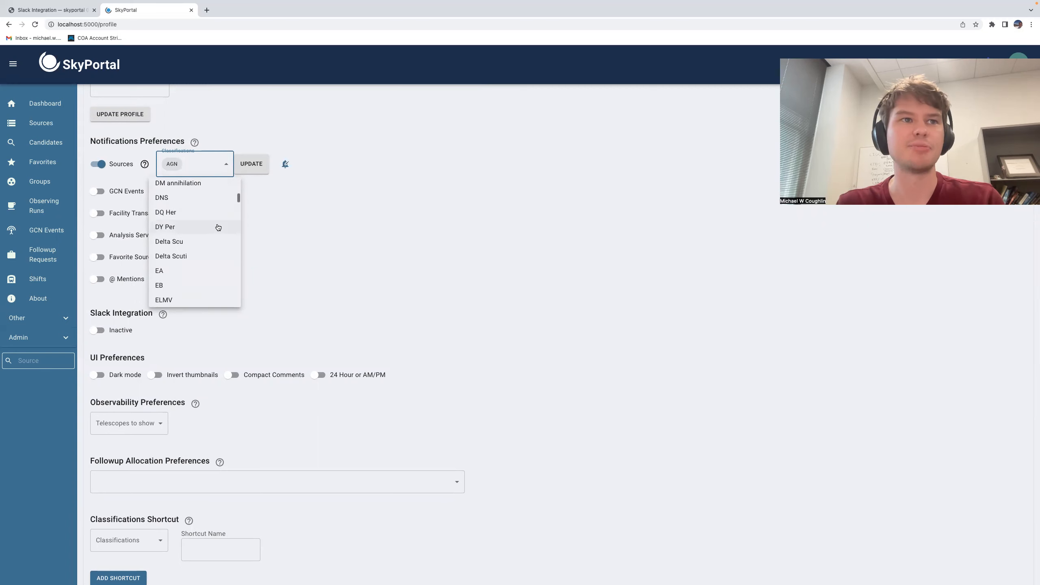
{"action": "scroll", "coordinate": [204, 256], "scroll_direction": "down", "scroll_amount": 3}
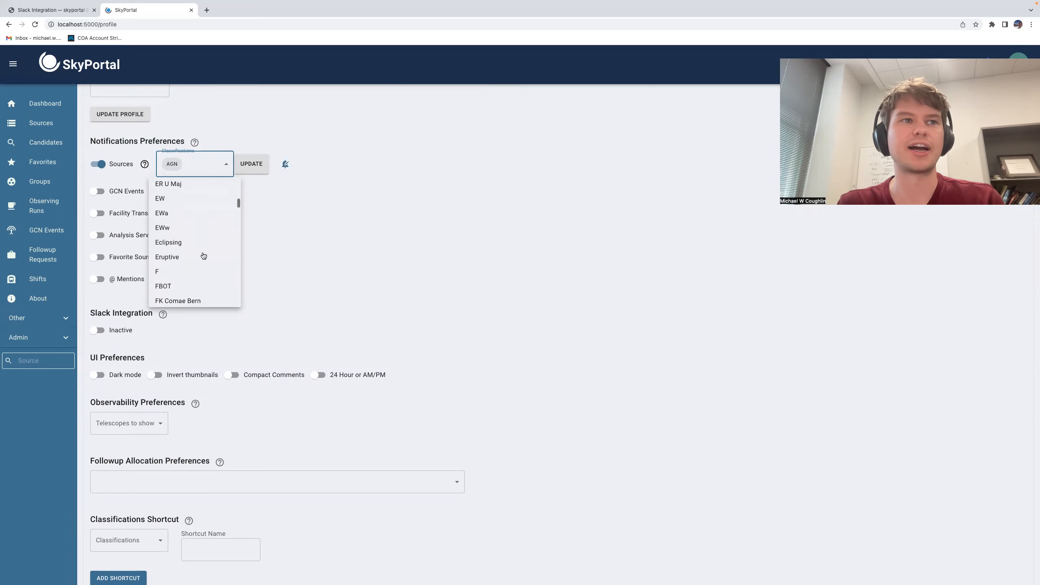
{"action": "left_click", "coordinate": [193, 259]}
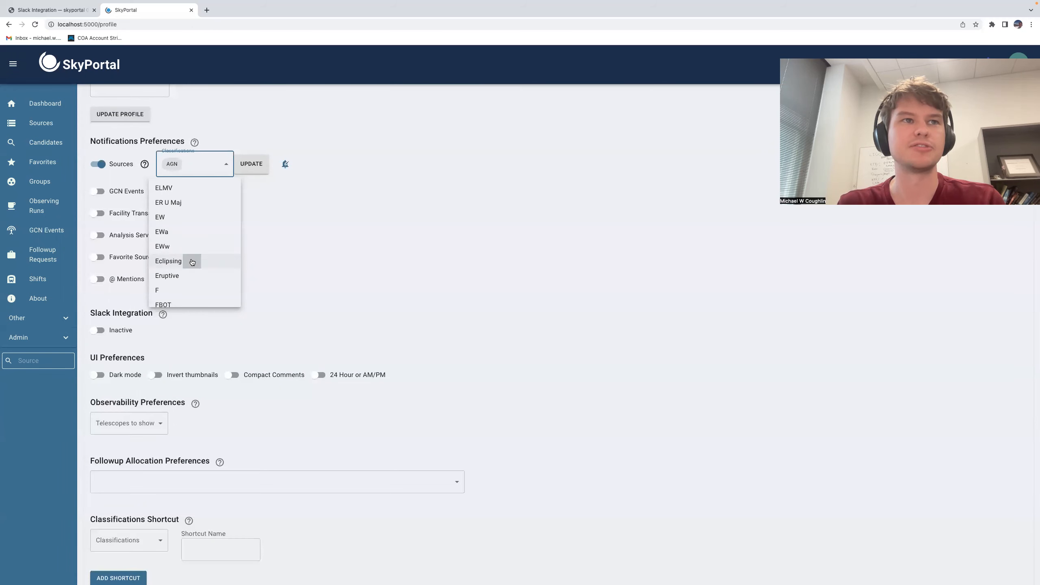
{"action": "left_click", "coordinate": [292, 236]}
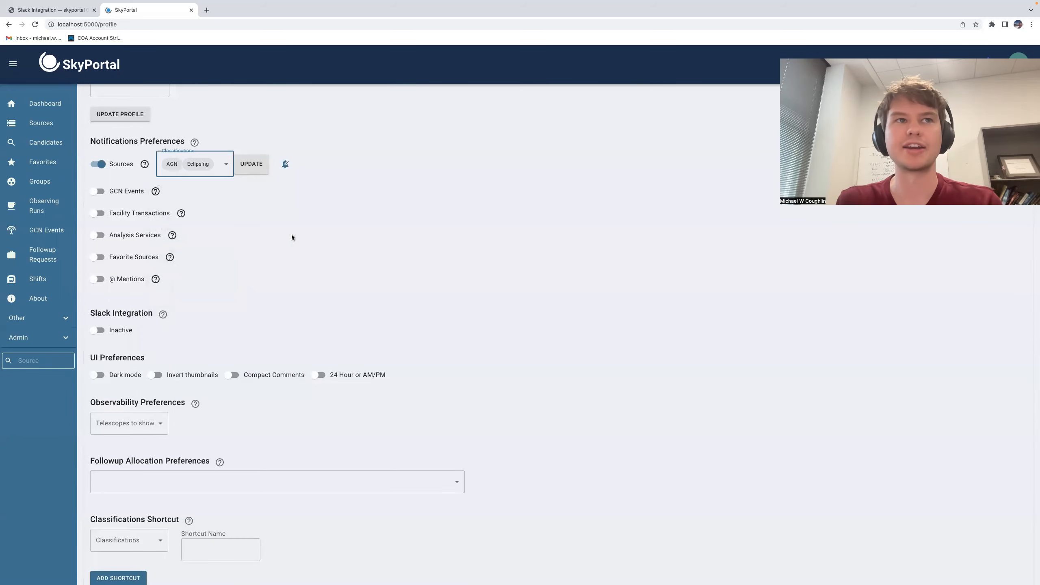
{"action": "left_click", "coordinate": [253, 165]}
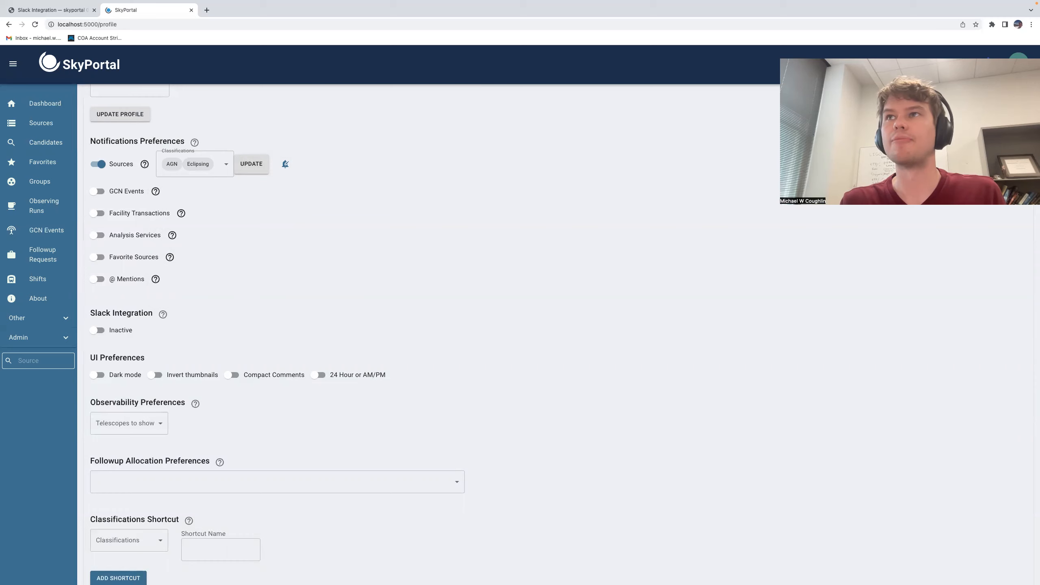
{"action": "left_click", "coordinate": [988, 65]}
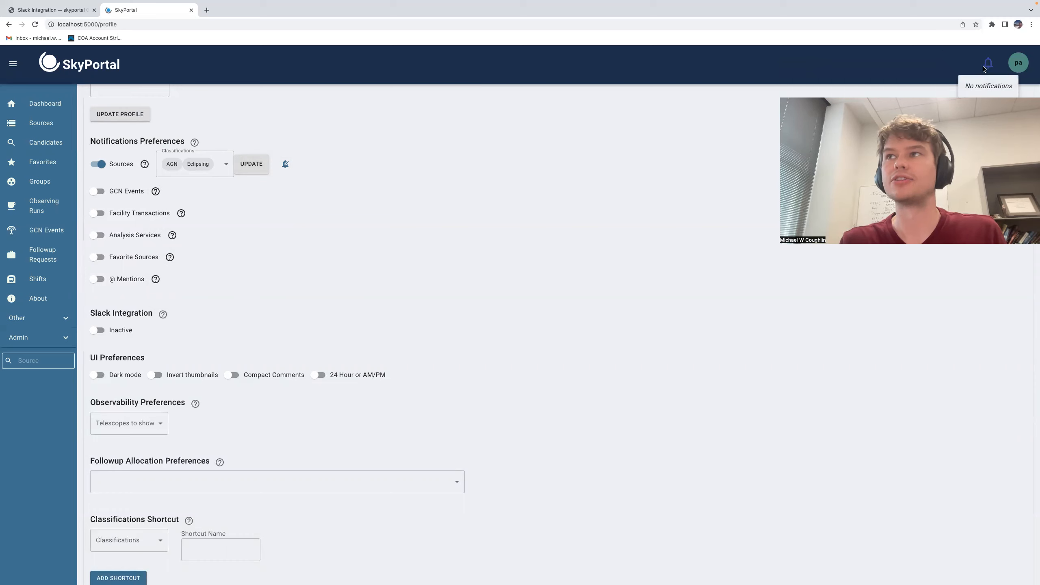
{"action": "left_click", "coordinate": [558, 177]}
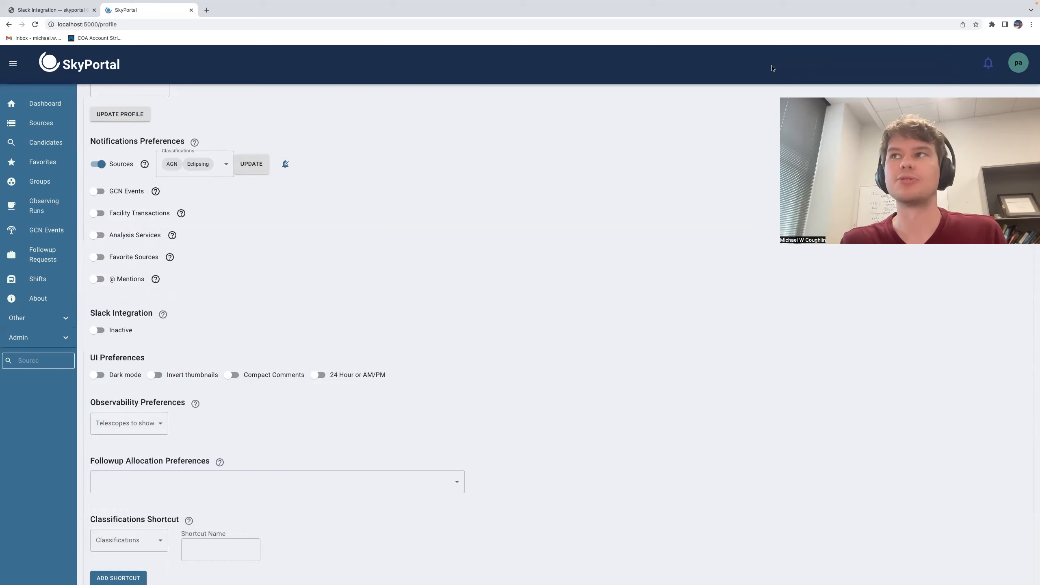
Step: In the Sources notification settings, enable email, Slack, SMS and phone call delivery with the On Shift and Time Slot (UTC) options
{"action": "left_click", "coordinate": [285, 165]}
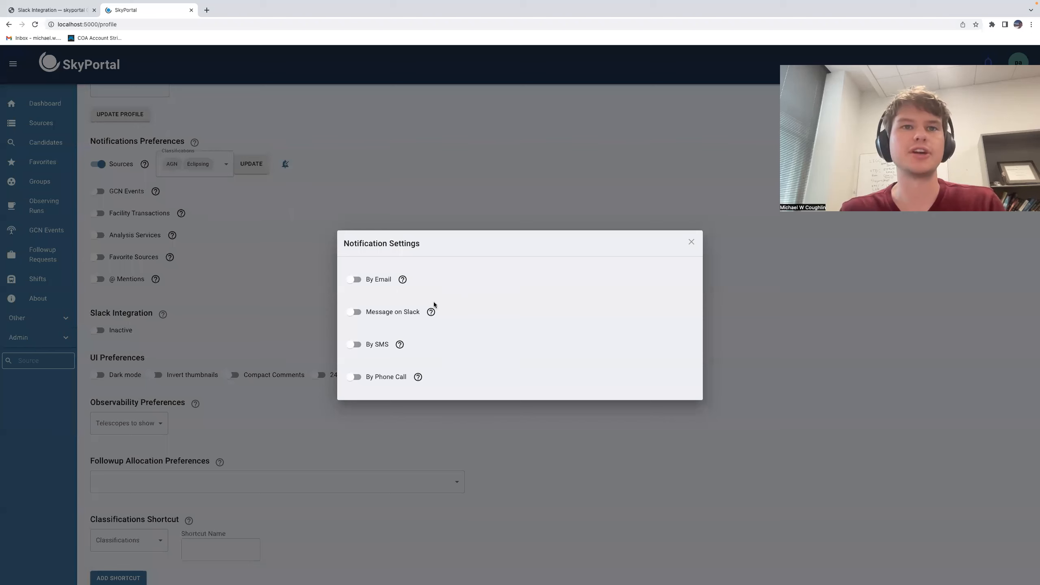
{"action": "left_click", "coordinate": [358, 283]}
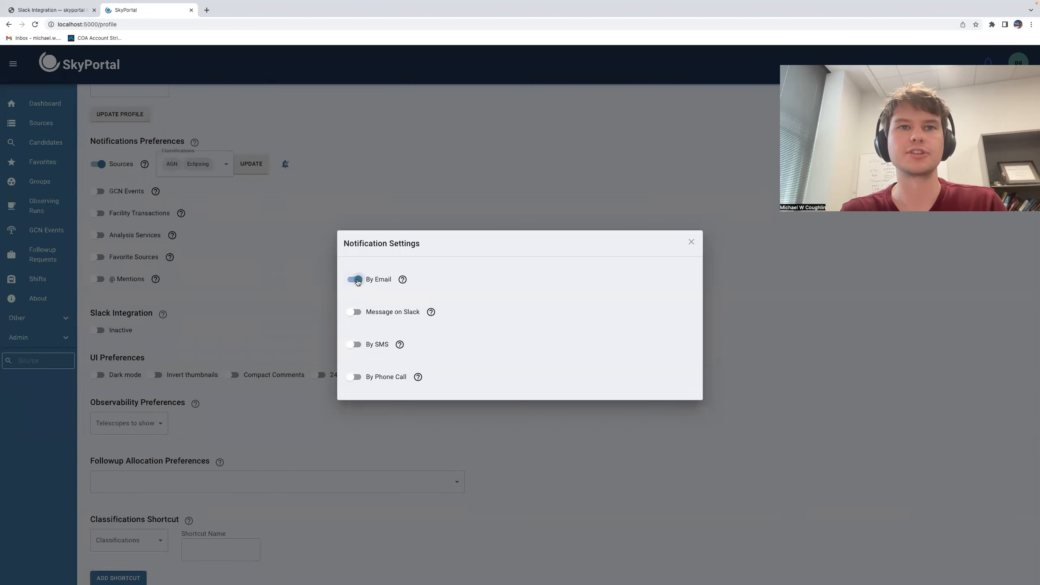
{"action": "left_click", "coordinate": [353, 314]}
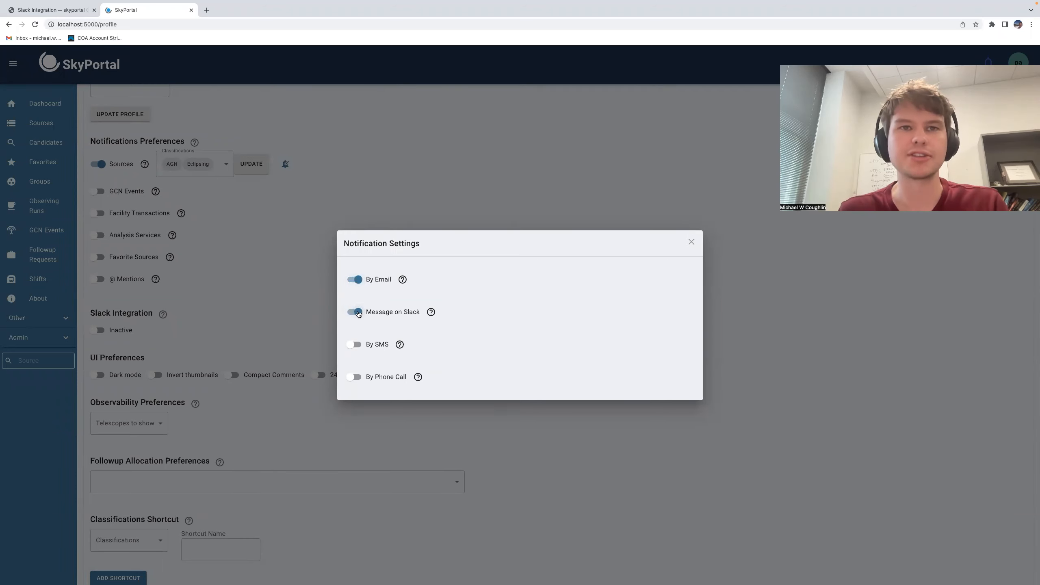
{"action": "left_click", "coordinate": [354, 346]}
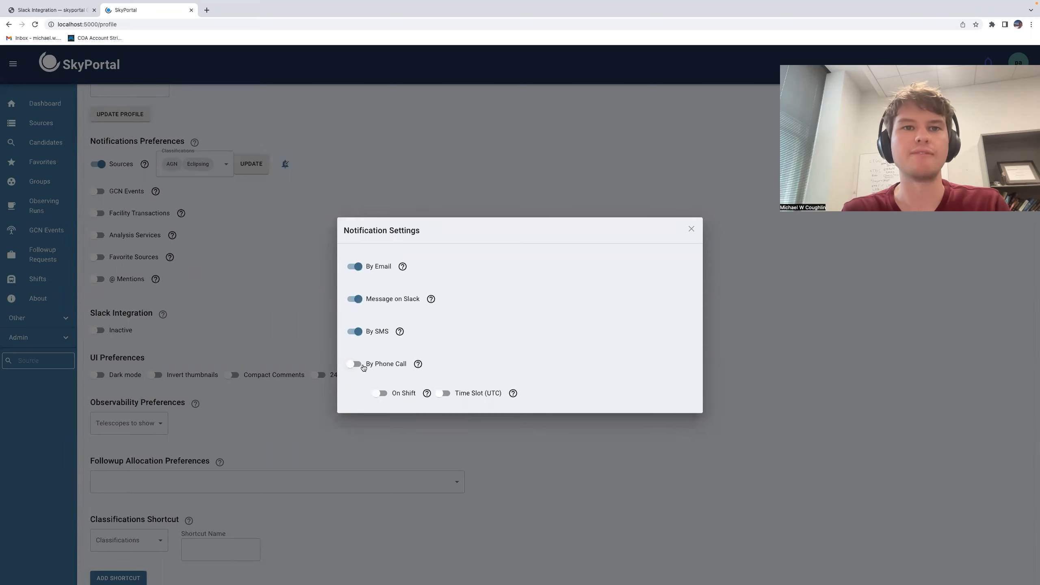
{"action": "left_click", "coordinate": [357, 364]}
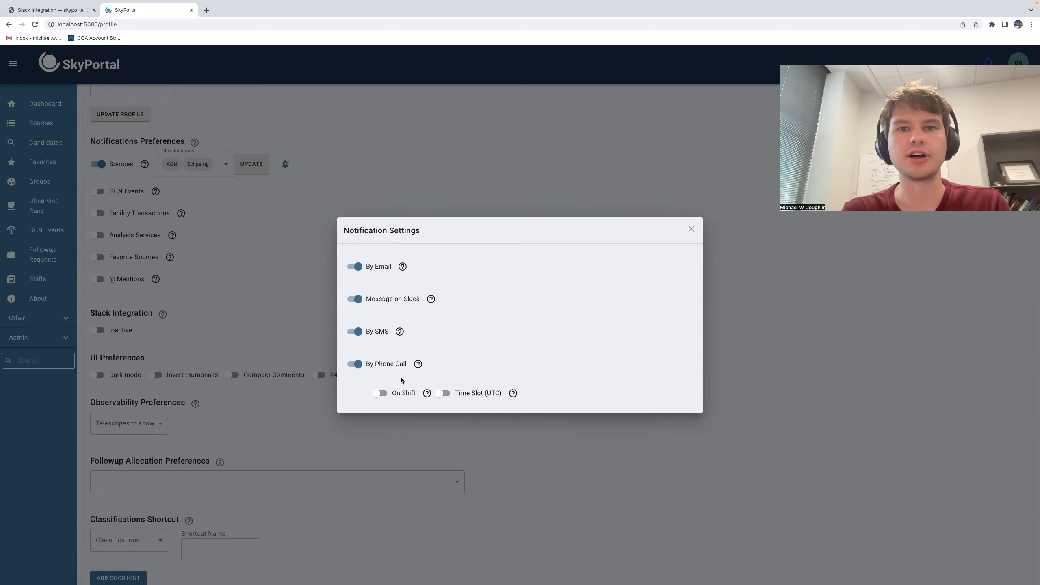
{"action": "left_click", "coordinate": [449, 395]}
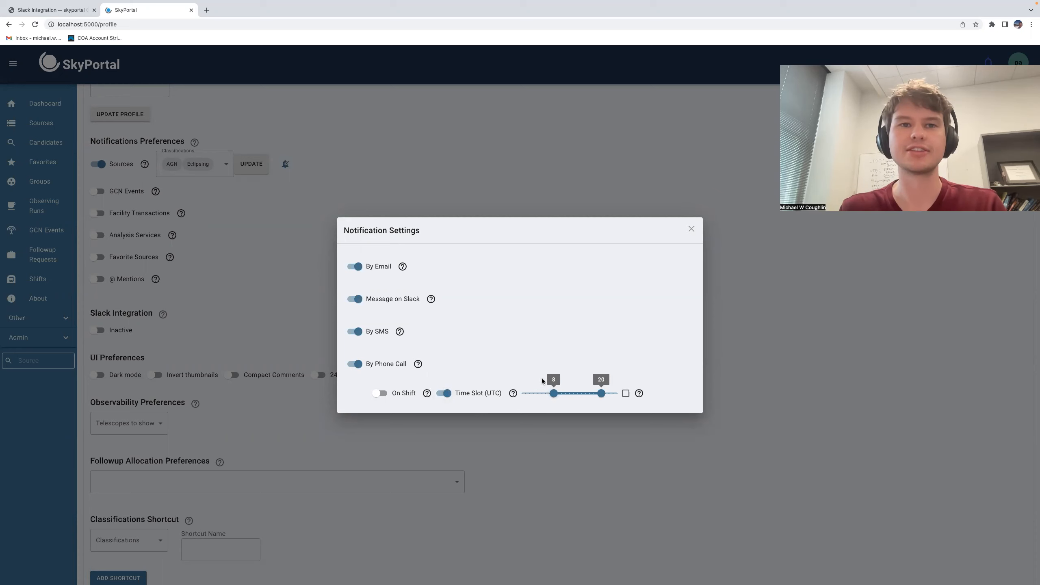
{"action": "left_click", "coordinate": [380, 393]}
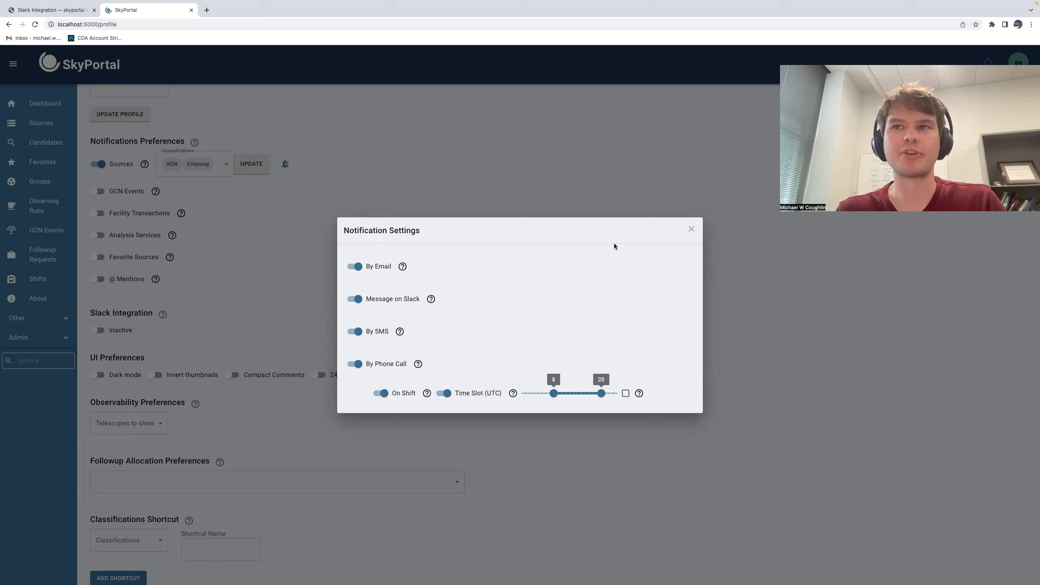
{"action": "left_click", "coordinate": [692, 230]}
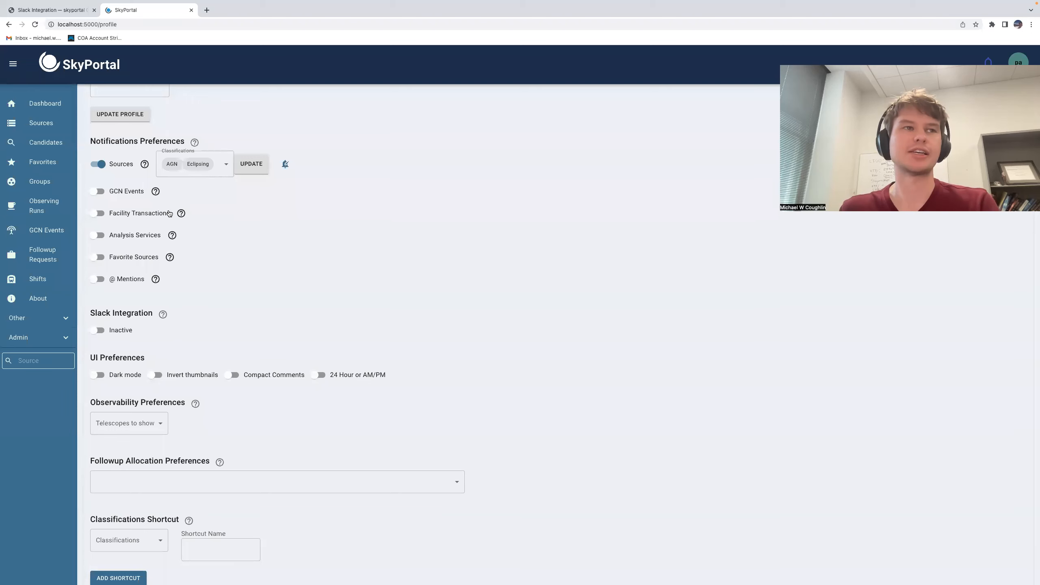
Step: Enable GCN Events notifications for FERMI_GBM_FLT_POS, FERMI_GBM_GND_POS, FERMI_GBM_FIN_POS and FERMI_GBM_SUBTHRESH notices tagged Fermi, and save
{"action": "left_click", "coordinate": [101, 192]}
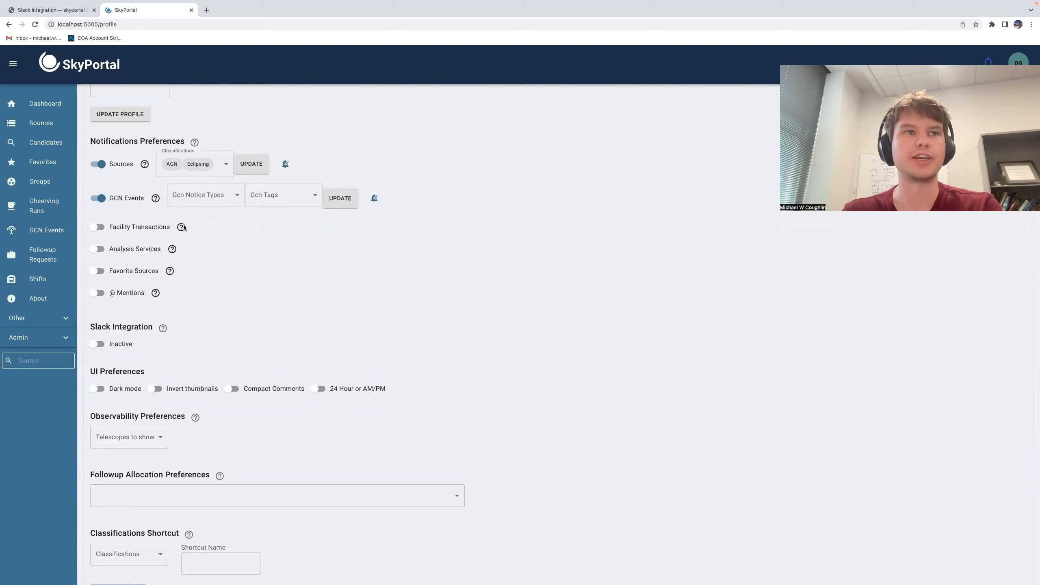
{"action": "left_click", "coordinate": [207, 196]}
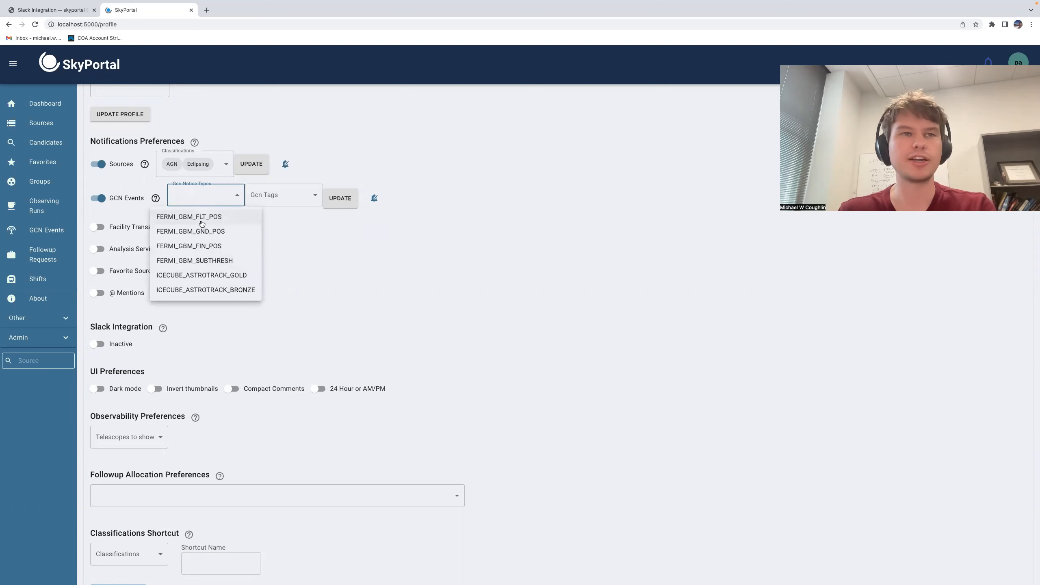
{"action": "left_click", "coordinate": [201, 223]}
{"action": "left_click", "coordinate": [213, 233]}
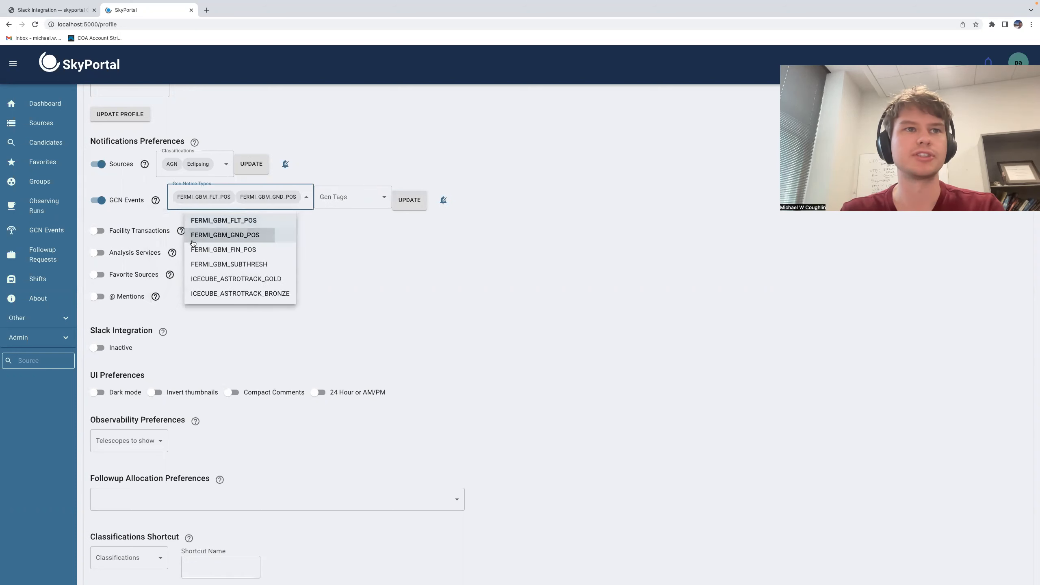
{"action": "left_click", "coordinate": [221, 247]}
{"action": "left_click", "coordinate": [229, 277]}
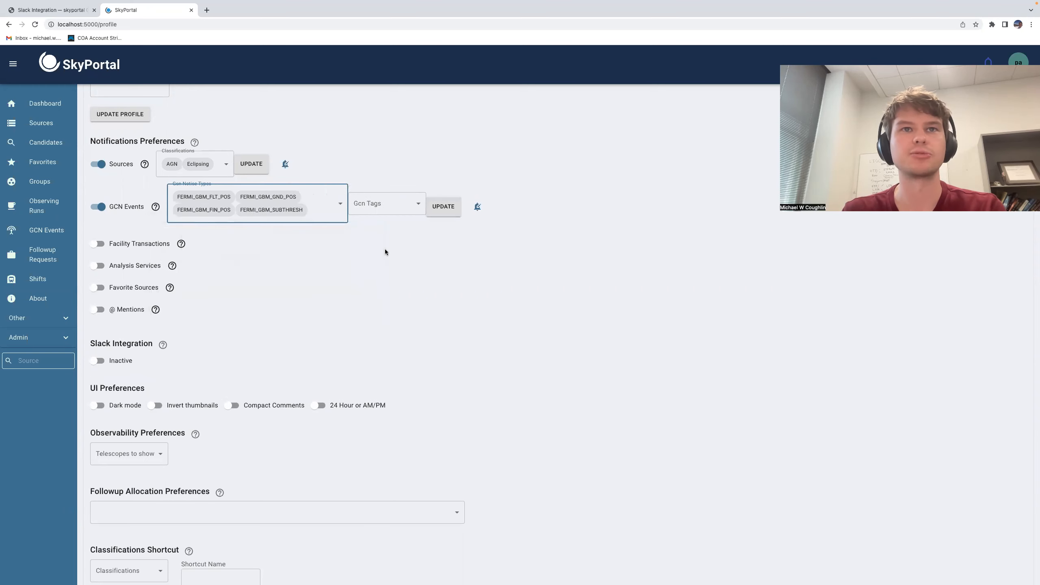
{"action": "left_click", "coordinate": [384, 204]}
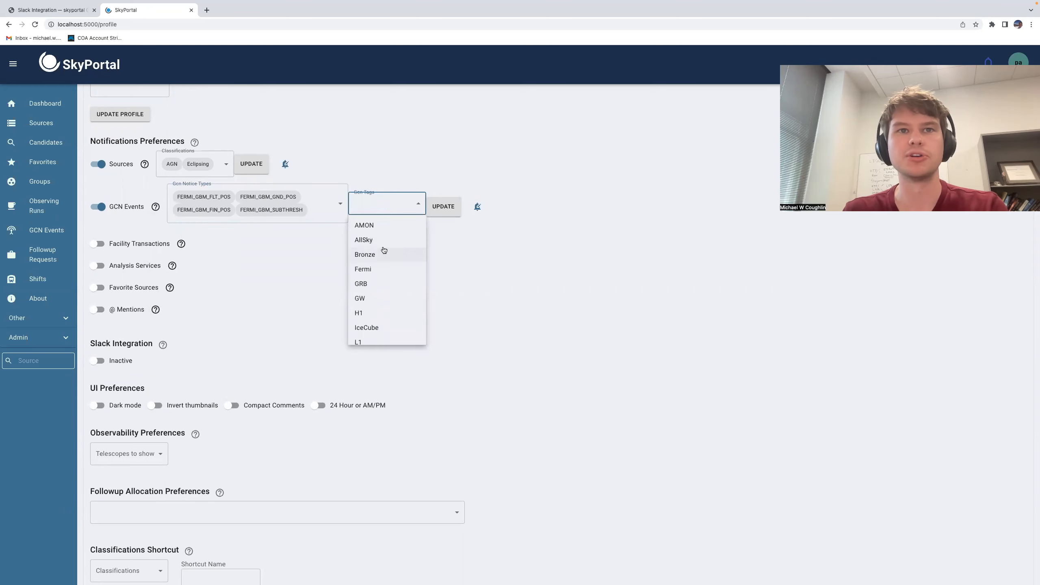
{"action": "scroll", "coordinate": [382, 267], "scroll_direction": "down", "scroll_amount": 1}
{"action": "scroll", "coordinate": [380, 269], "scroll_direction": "up", "scroll_amount": 4}
{"action": "left_click", "coordinate": [380, 270]}
{"action": "left_click", "coordinate": [444, 208]}
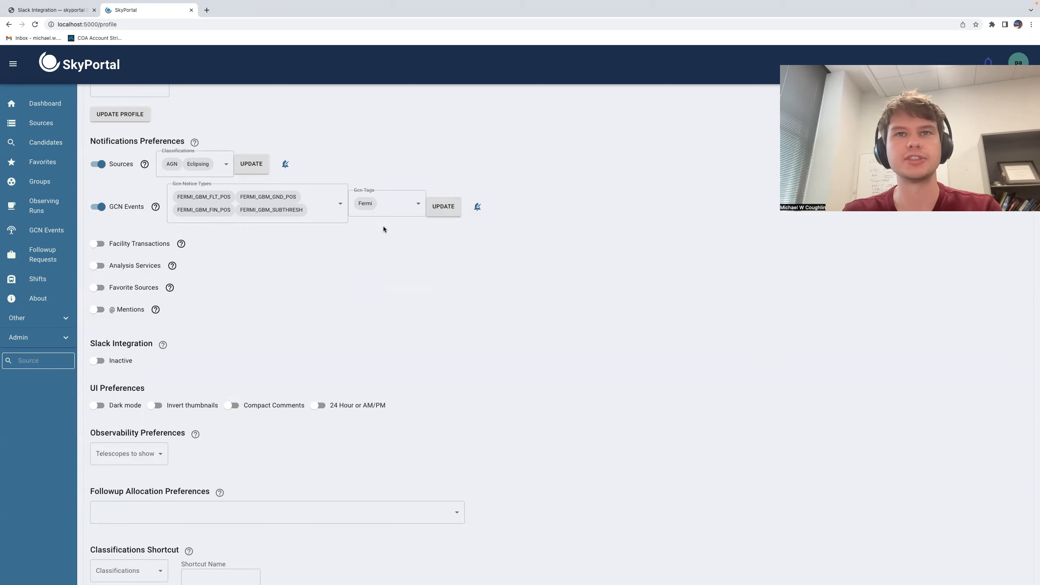
Step: Turn on email delivery in the GCN Events notification settings and close them
{"action": "left_click", "coordinate": [477, 206]}
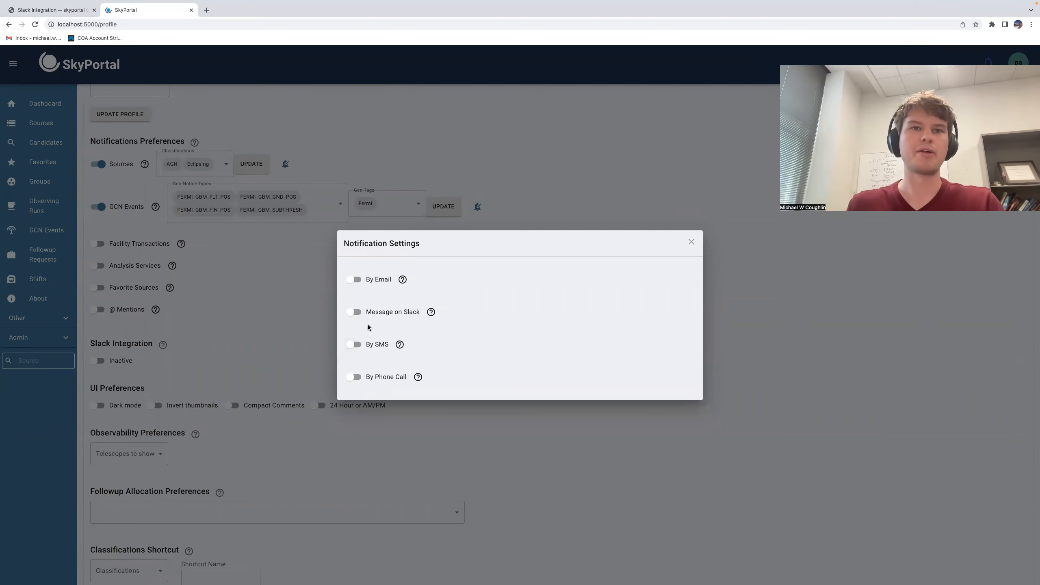
{"action": "left_click", "coordinate": [354, 279]}
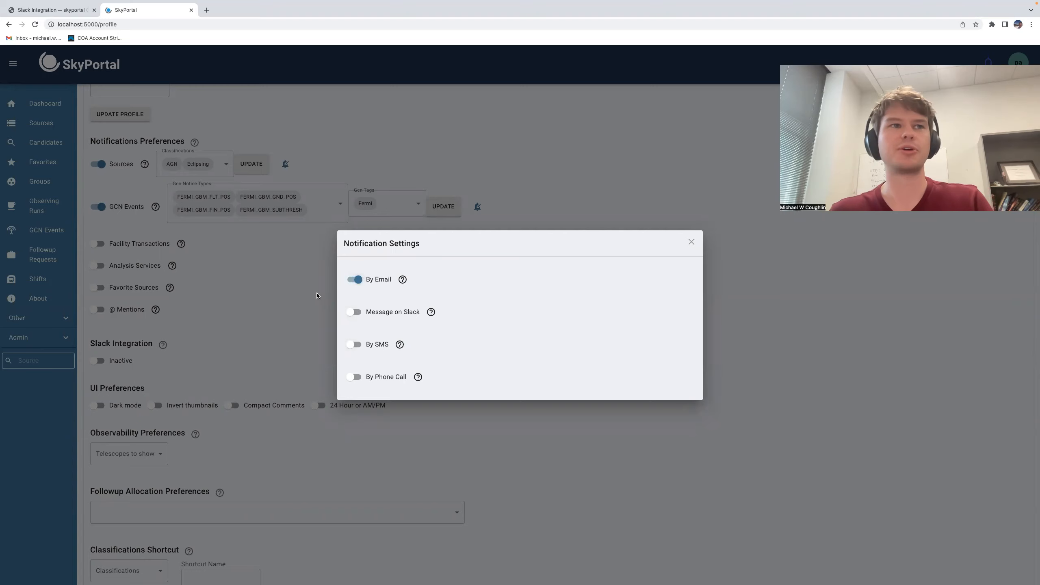
{"action": "left_click", "coordinate": [317, 294]}
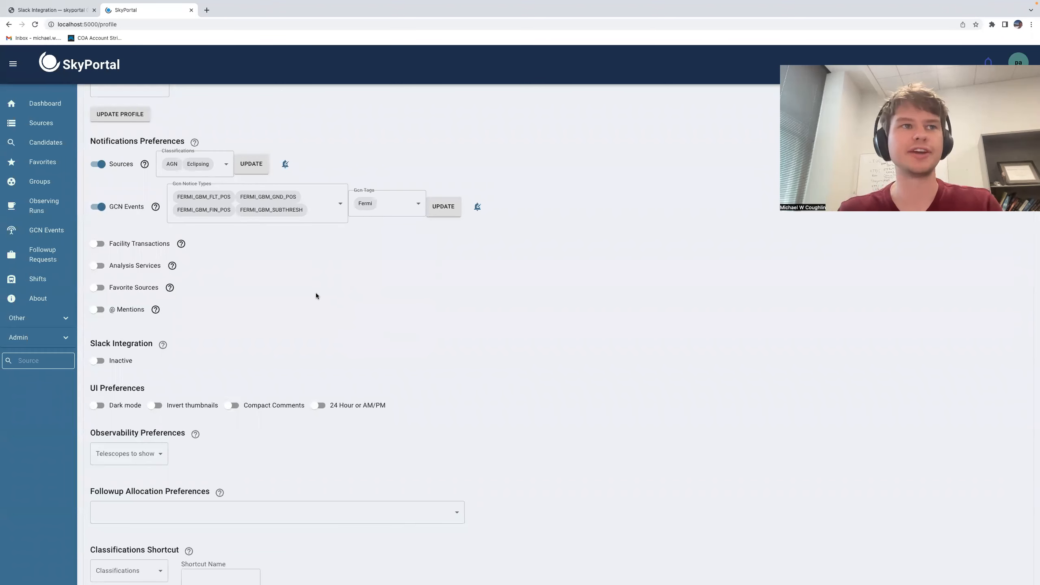
Step: Enable Facility Transactions notifications
{"action": "left_click", "coordinate": [102, 245]}
{"action": "mouse_move", "coordinate": [180, 247]}
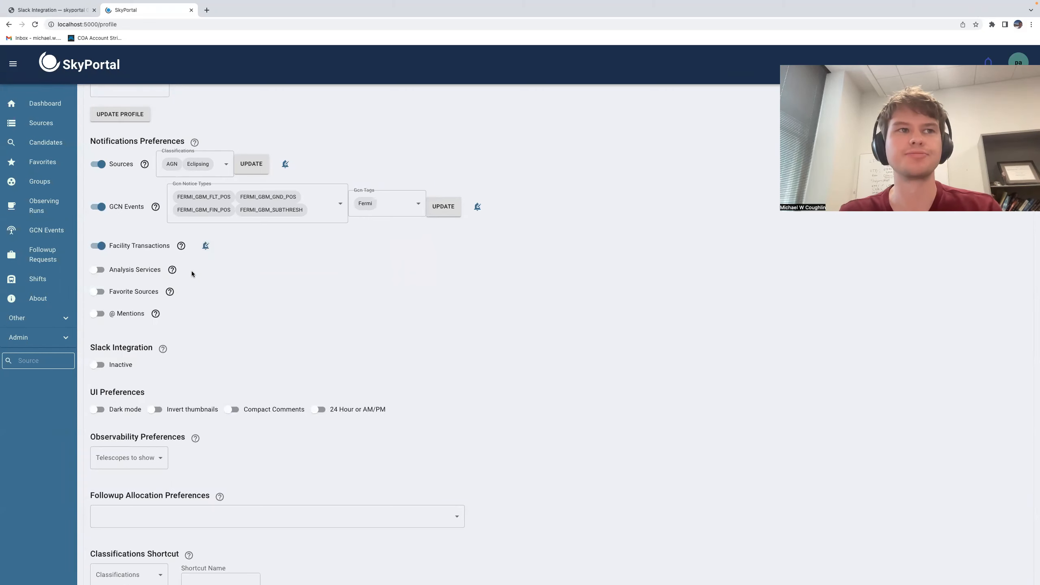
Step: Enable Analysis Services and Favorite Sources notifications, with New Comments, New Spectra and New Classifications turned on
{"action": "left_click", "coordinate": [97, 270]}
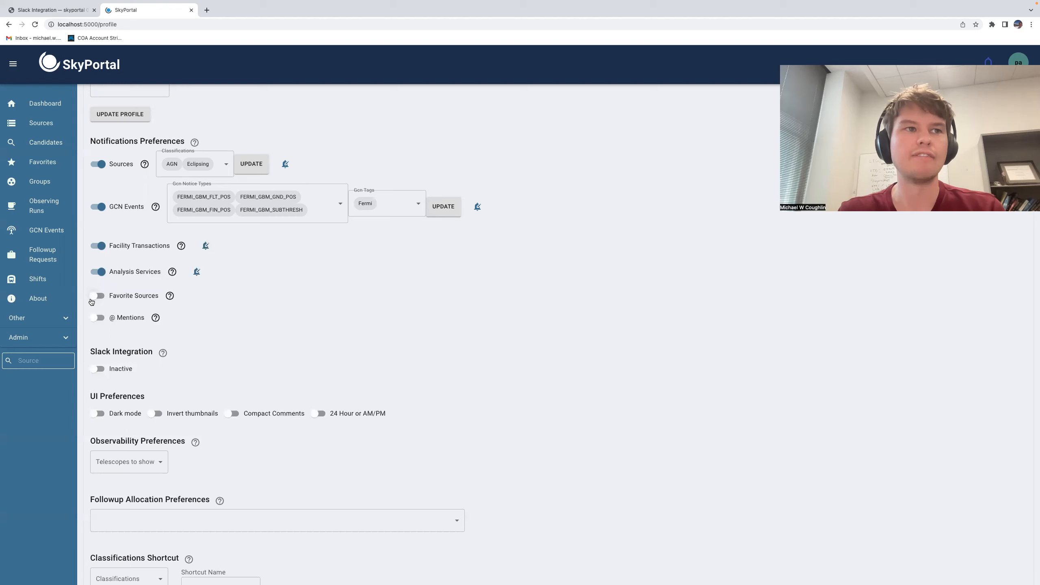
{"action": "left_click", "coordinate": [127, 296]}
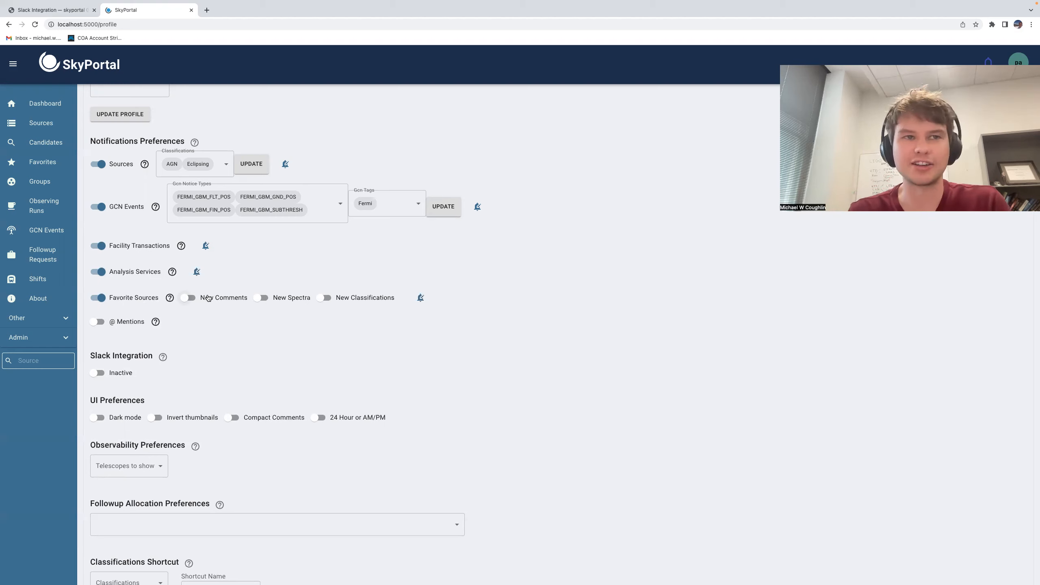
{"action": "left_click", "coordinate": [262, 298]}
{"action": "left_click", "coordinate": [326, 299]}
{"action": "left_click", "coordinate": [196, 298]}
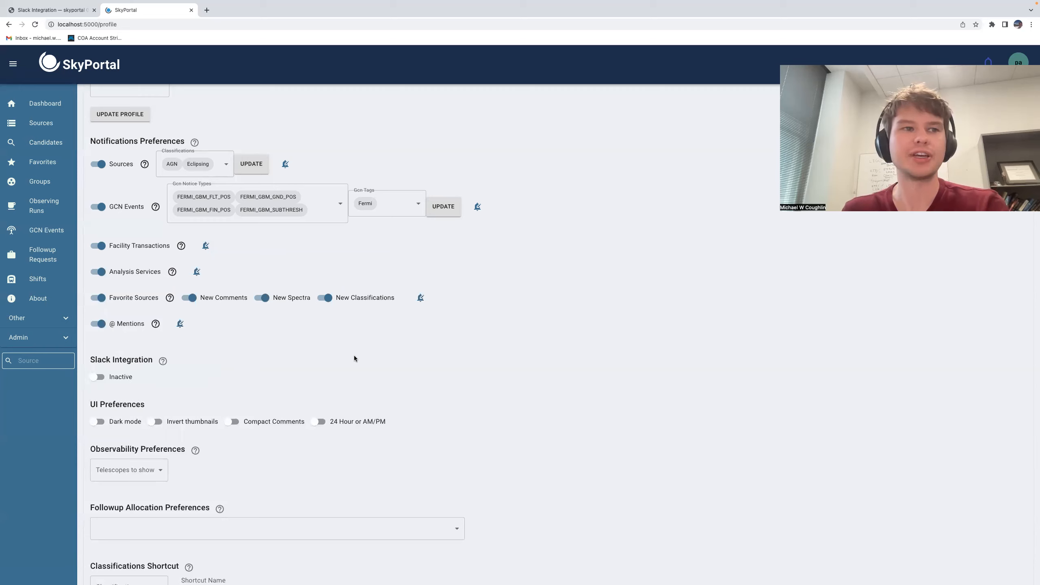
Step: Activate the Slack Integration in the profile settings
{"action": "scroll", "coordinate": [354, 359], "scroll_direction": "down", "scroll_amount": 3}
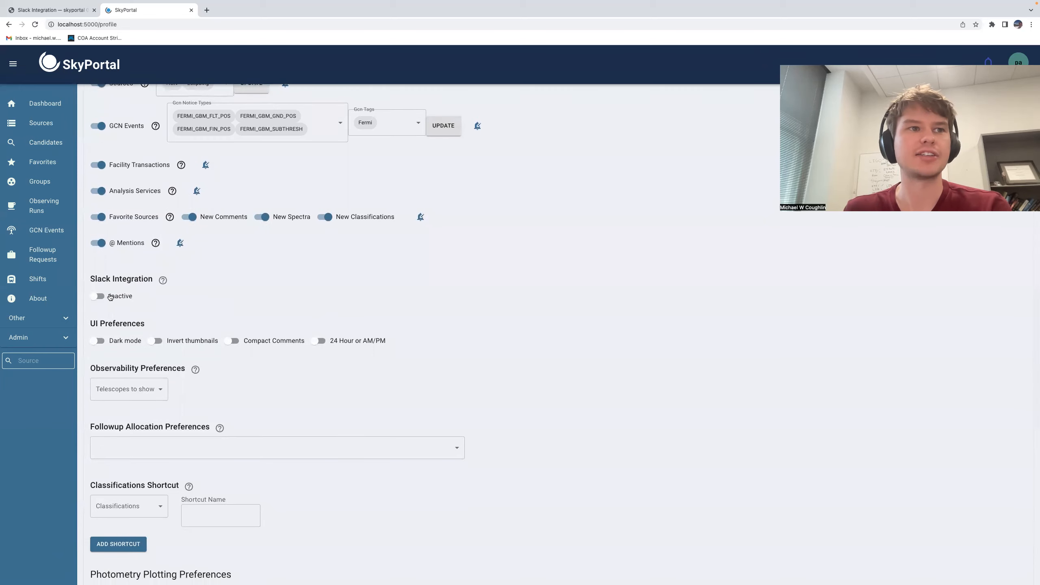
{"action": "left_click", "coordinate": [105, 296]}
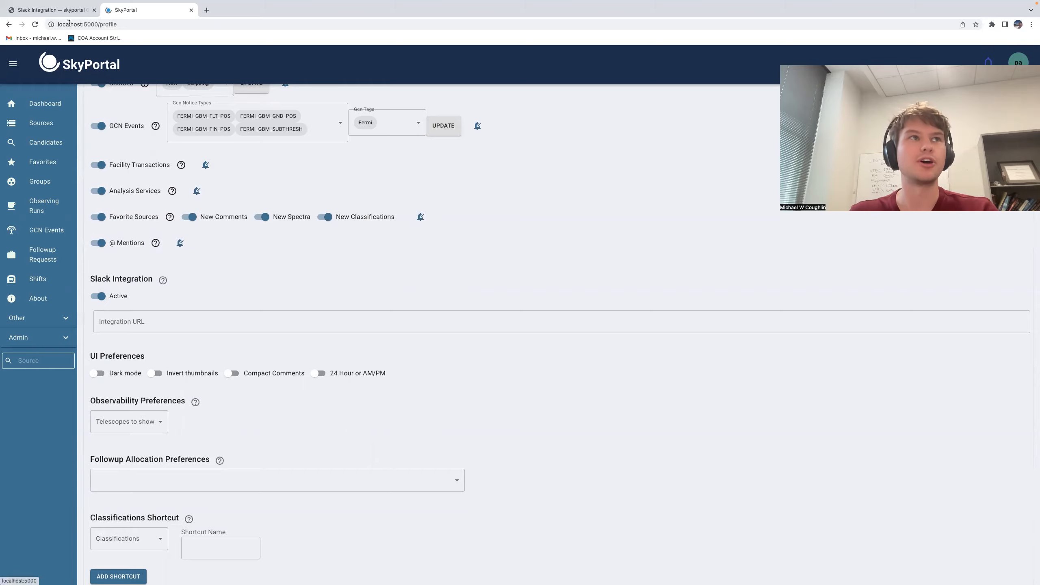
Step: Read the Slack Integration documentation on creating a Slack app and webhook URL, then return to the profile
{"action": "left_click", "coordinate": [59, 12]}
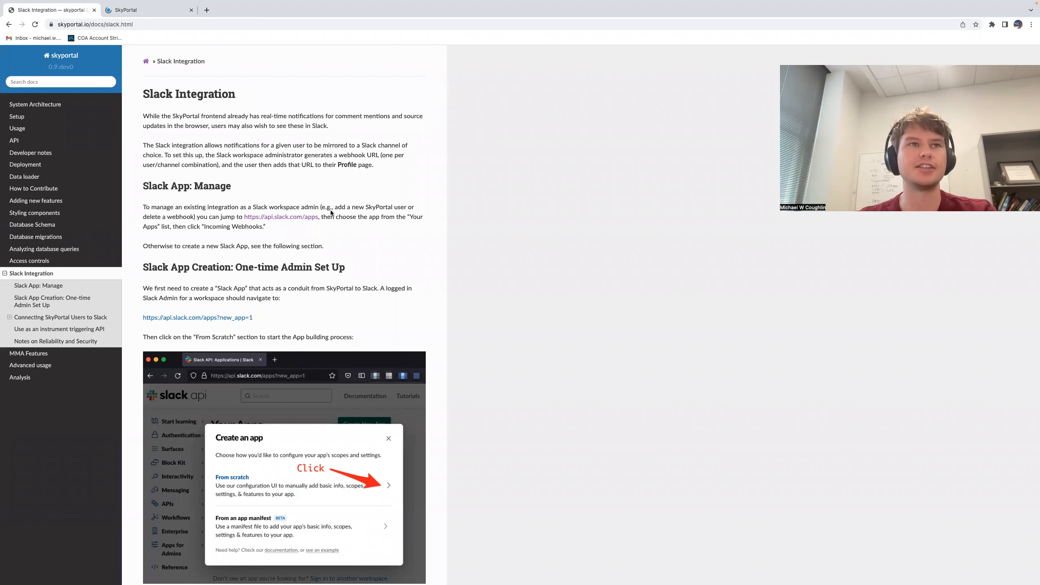
{"action": "scroll", "coordinate": [330, 212], "scroll_direction": "down", "scroll_amount": 3}
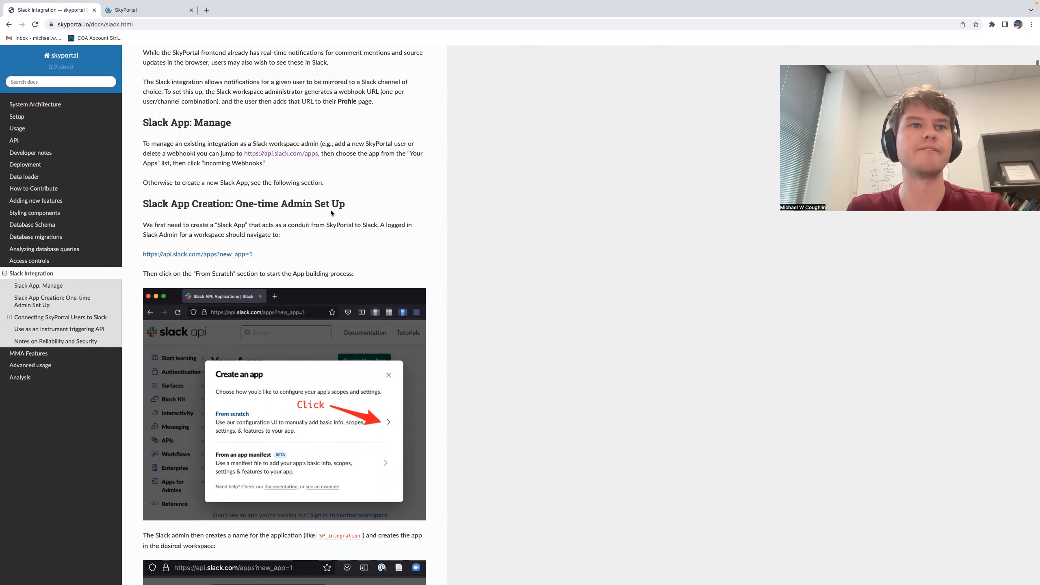
{"action": "scroll", "coordinate": [303, 237], "scroll_direction": "down", "scroll_amount": 1}
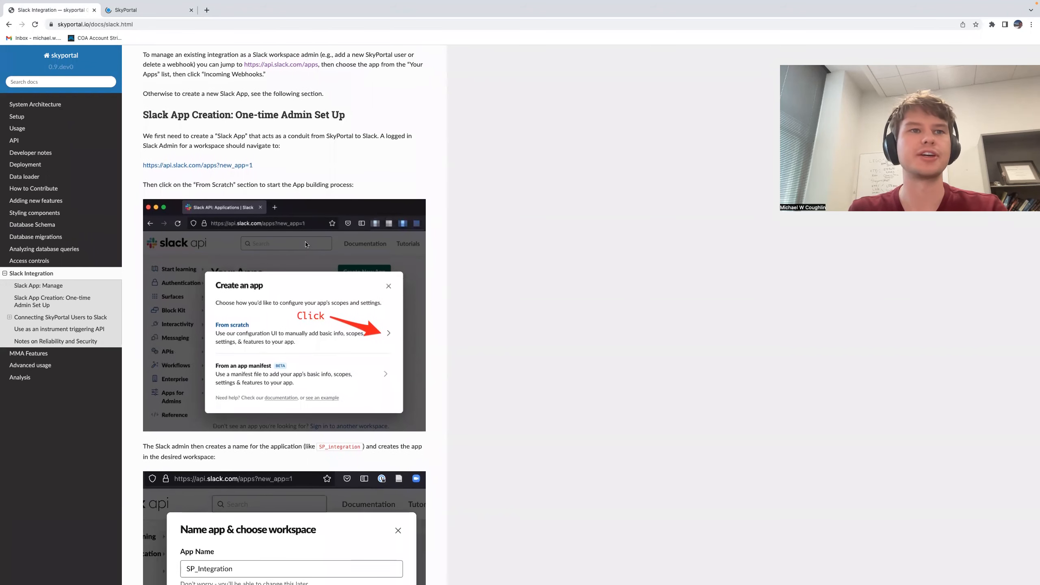
{"action": "scroll", "coordinate": [289, 191], "scroll_direction": "down", "scroll_amount": 1}
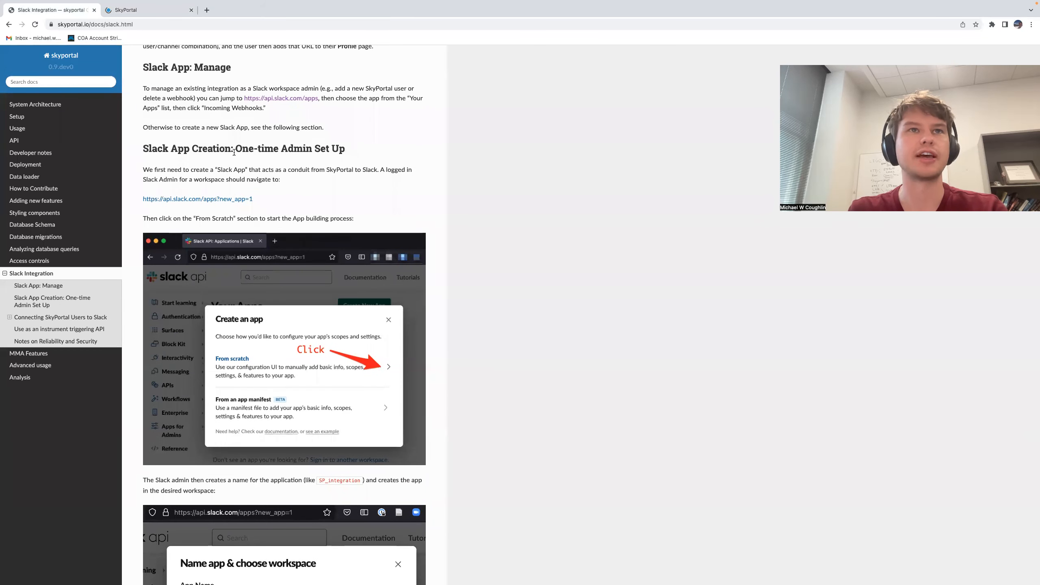
{"action": "scroll", "coordinate": [272, 208], "scroll_direction": "down", "scroll_amount": 10}
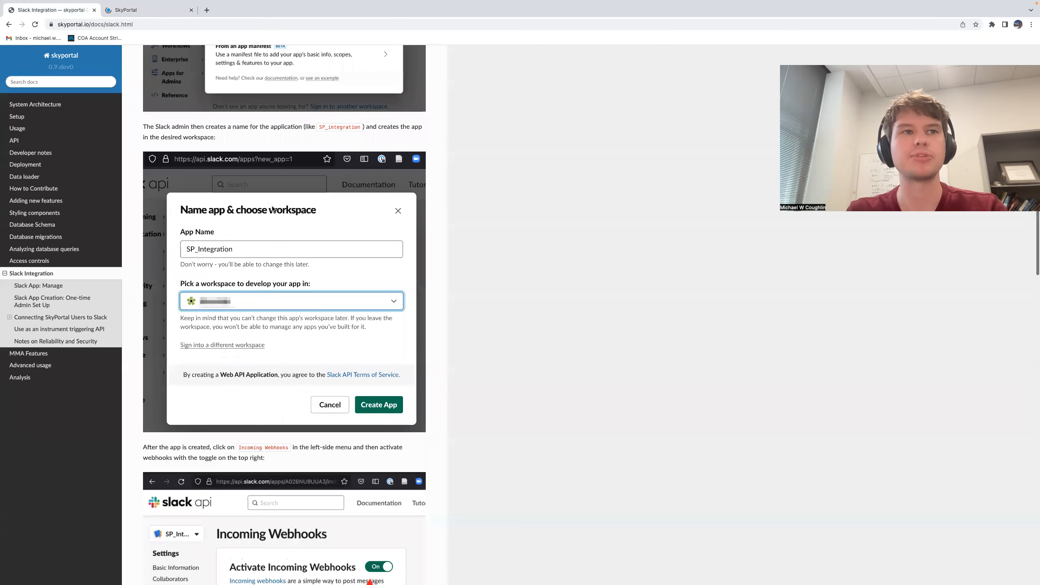
{"action": "scroll", "coordinate": [271, 206], "scroll_direction": "down", "scroll_amount": 1}
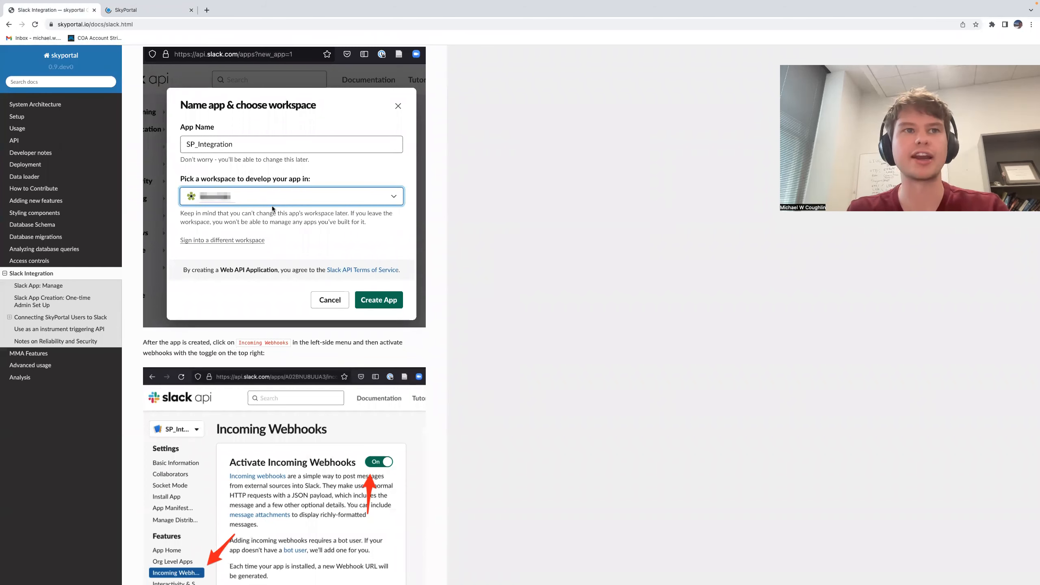
{"action": "scroll", "coordinate": [271, 206], "scroll_direction": "down", "scroll_amount": 6}
{"action": "scroll", "coordinate": [272, 206], "scroll_direction": "down", "scroll_amount": 5}
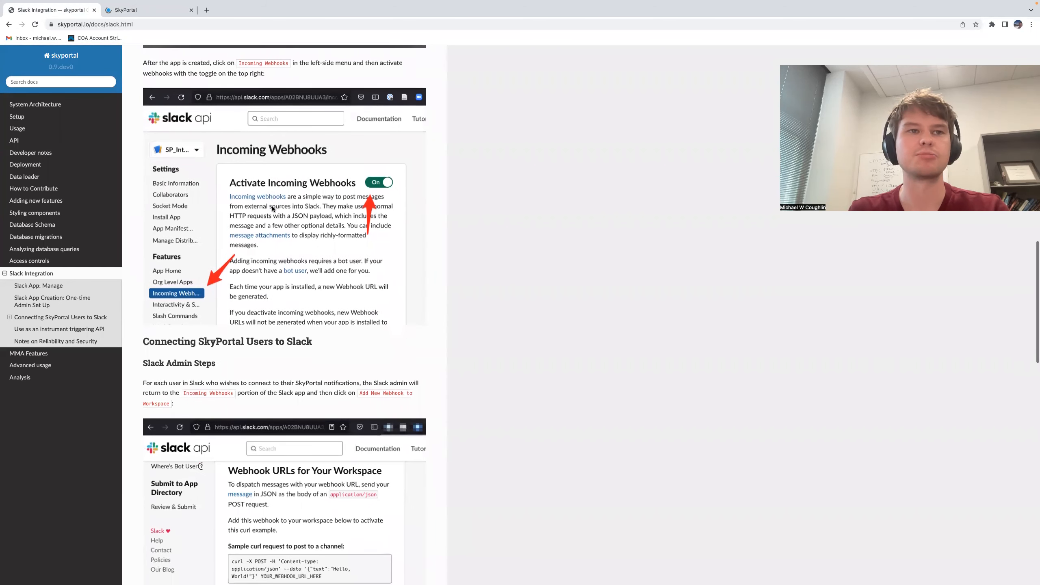
{"action": "scroll", "coordinate": [272, 208], "scroll_direction": "down", "scroll_amount": 4}
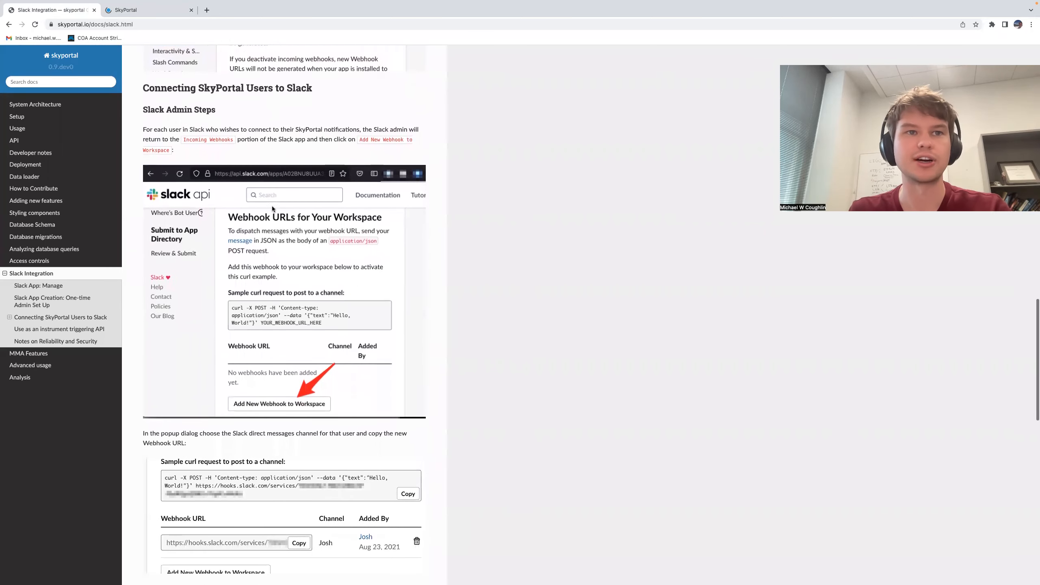
{"action": "scroll", "coordinate": [273, 208], "scroll_direction": "down", "scroll_amount": 6}
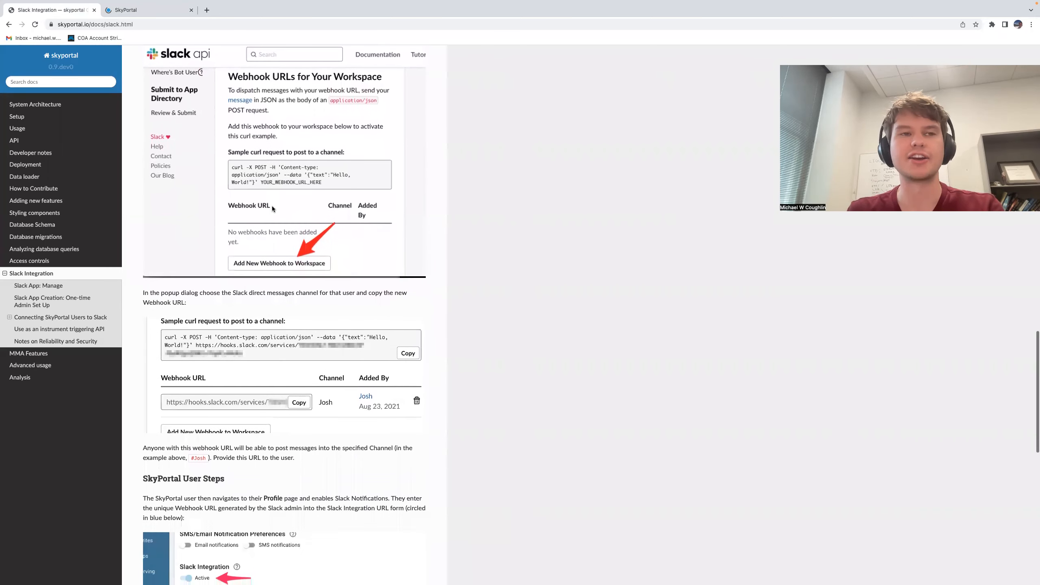
{"action": "scroll", "coordinate": [272, 208], "scroll_direction": "down", "scroll_amount": 1}
{"action": "scroll", "coordinate": [279, 225], "scroll_direction": "up", "scroll_amount": 2}
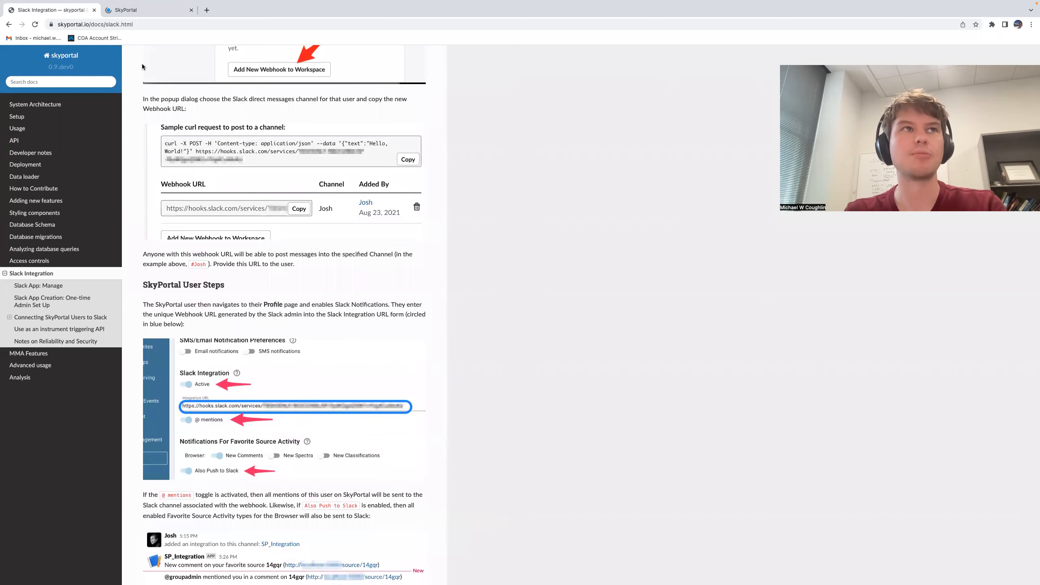
{"action": "scroll", "coordinate": [199, 195], "scroll_direction": "down", "scroll_amount": 2}
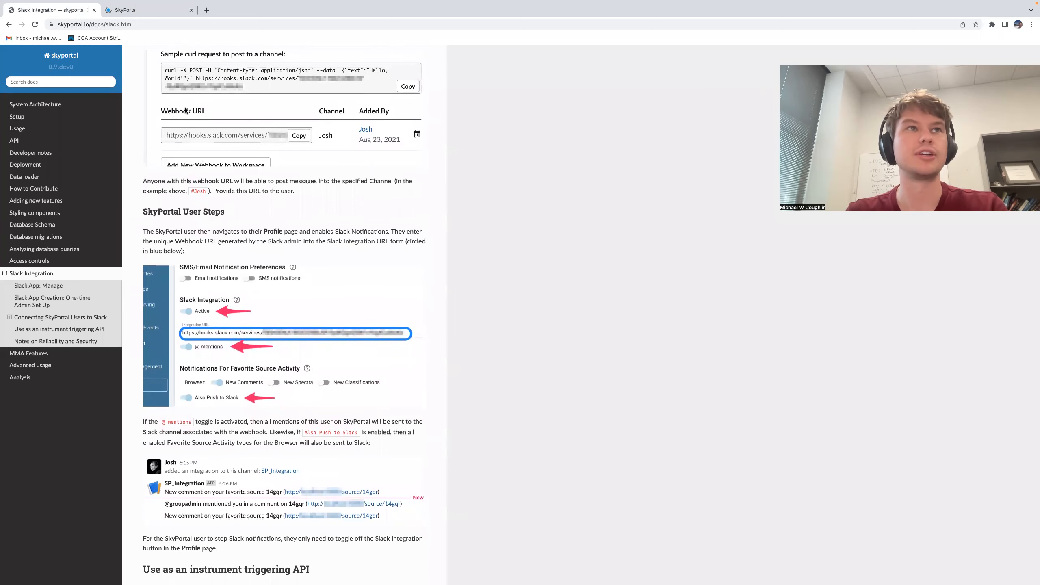
{"action": "left_click", "coordinate": [142, 10]}
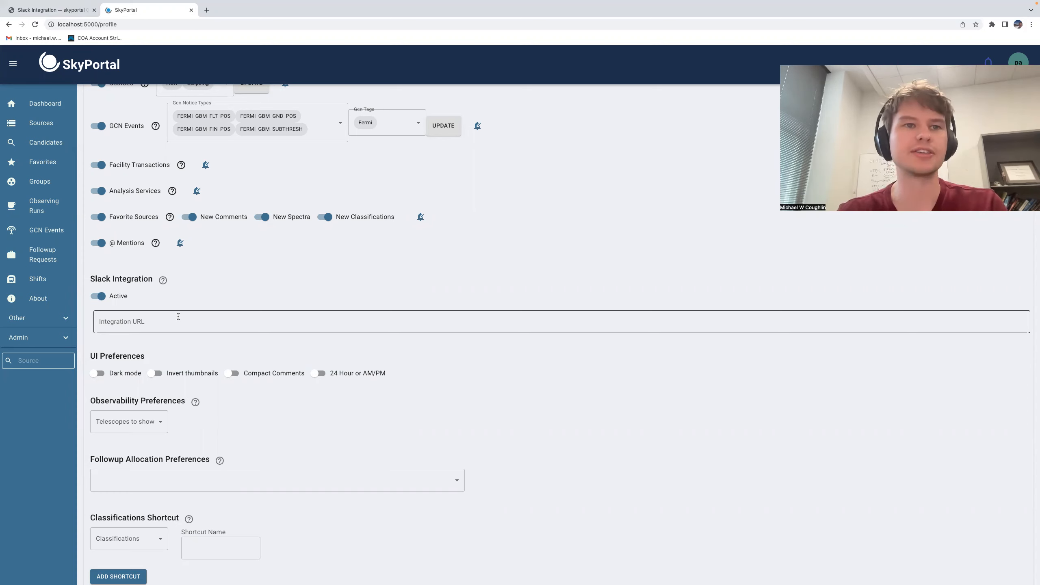
Step: Try the Dark mode, Invert thumbnails, 24 Hour and Compact Comments UI preferences, switching each back off
{"action": "scroll", "coordinate": [178, 316], "scroll_direction": "down", "scroll_amount": 3}
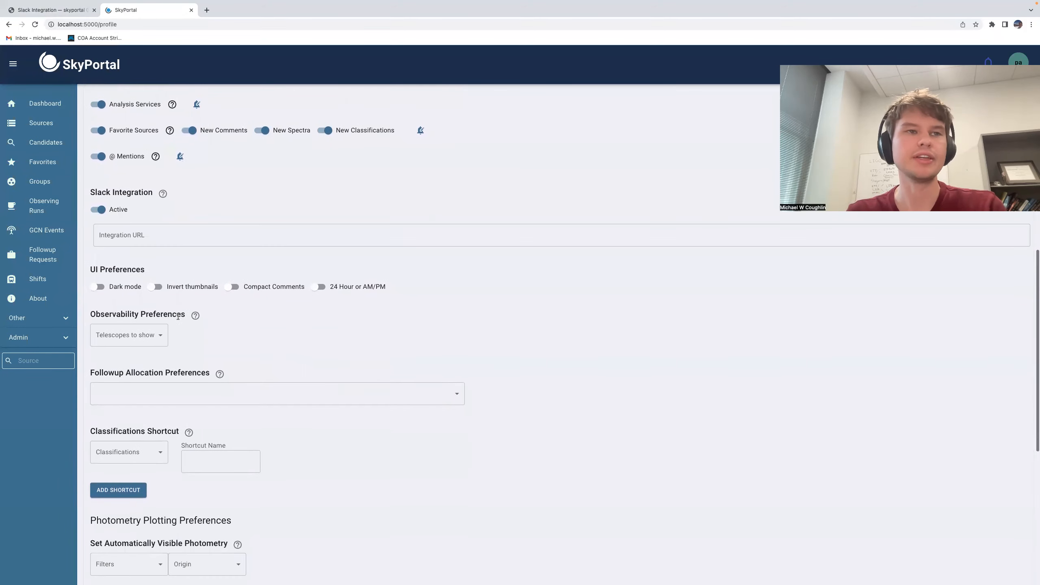
{"action": "scroll", "coordinate": [177, 317], "scroll_direction": "down", "scroll_amount": 2}
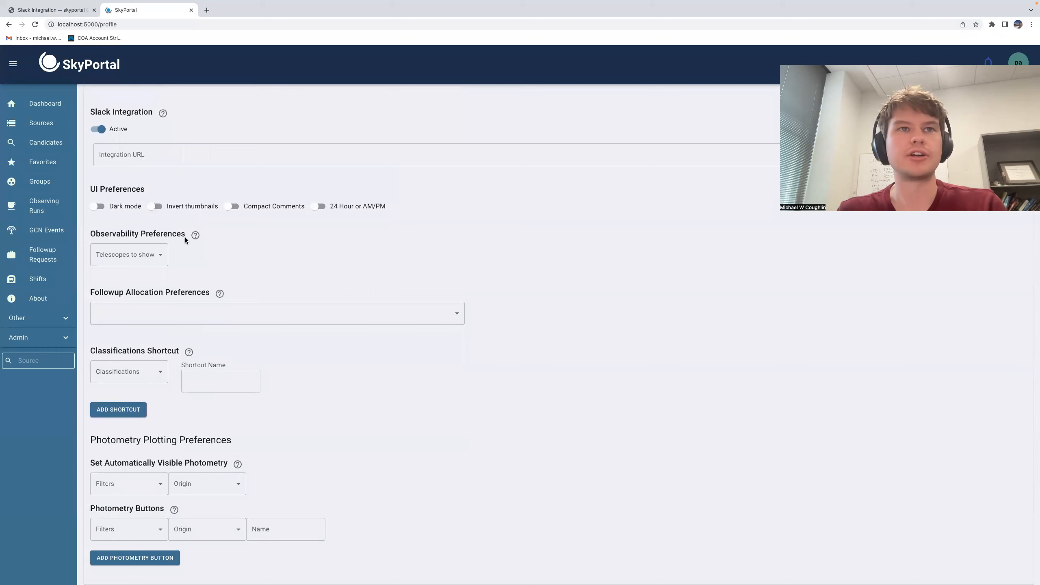
{"action": "left_click", "coordinate": [98, 209]}
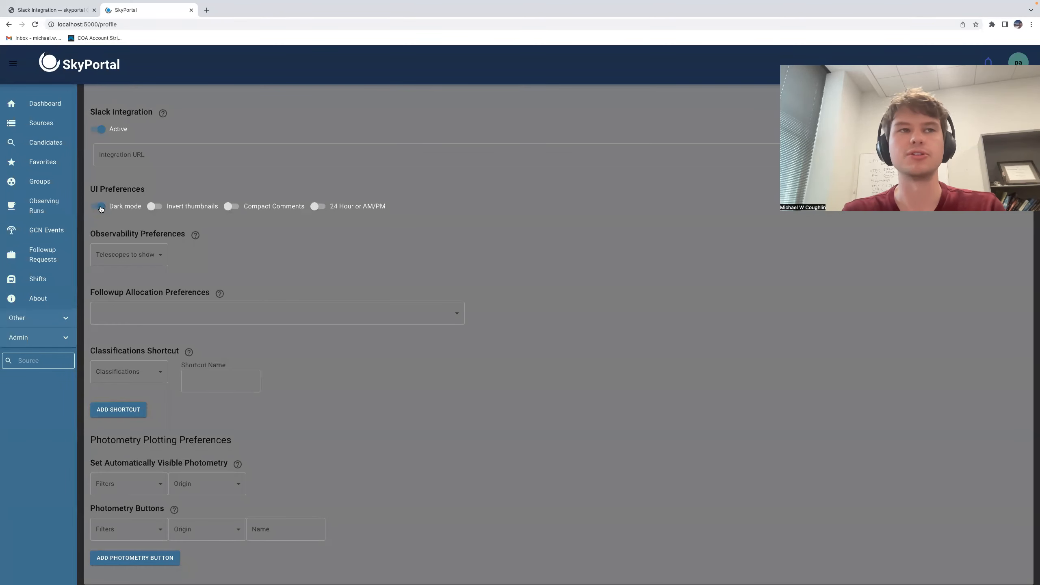
{"action": "left_click", "coordinate": [100, 208]}
{"action": "left_click", "coordinate": [157, 207]}
{"action": "left_click", "coordinate": [159, 208]}
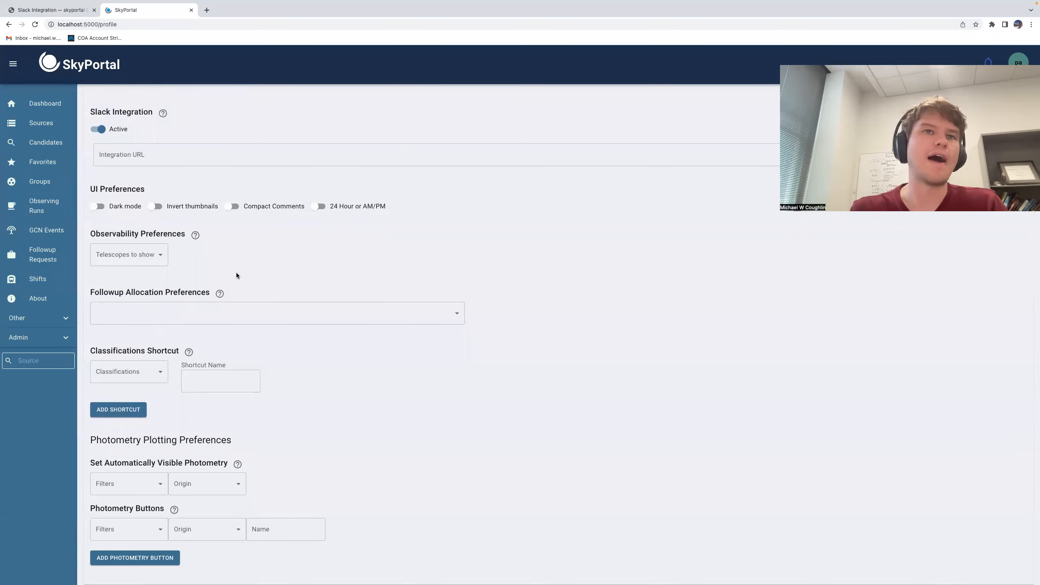
{"action": "left_click", "coordinate": [318, 206]}
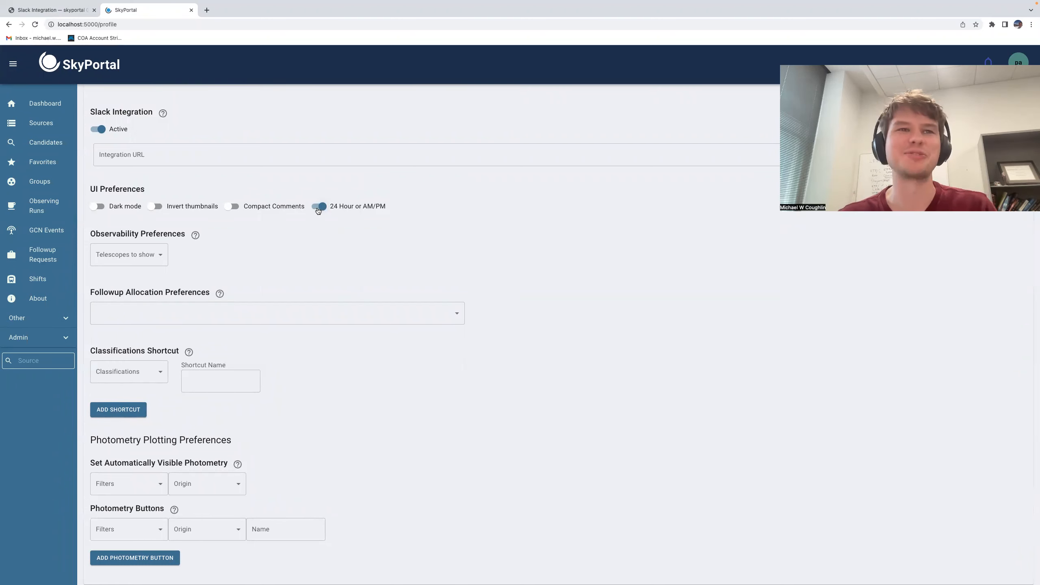
{"action": "left_click", "coordinate": [317, 207]}
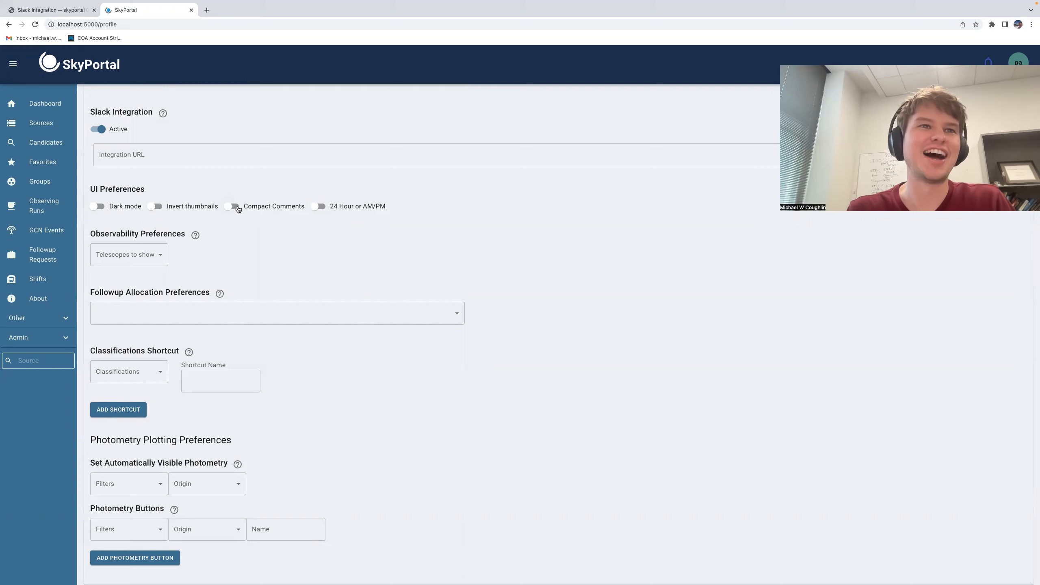
{"action": "left_click", "coordinate": [235, 207]}
{"action": "left_click", "coordinate": [235, 206]}
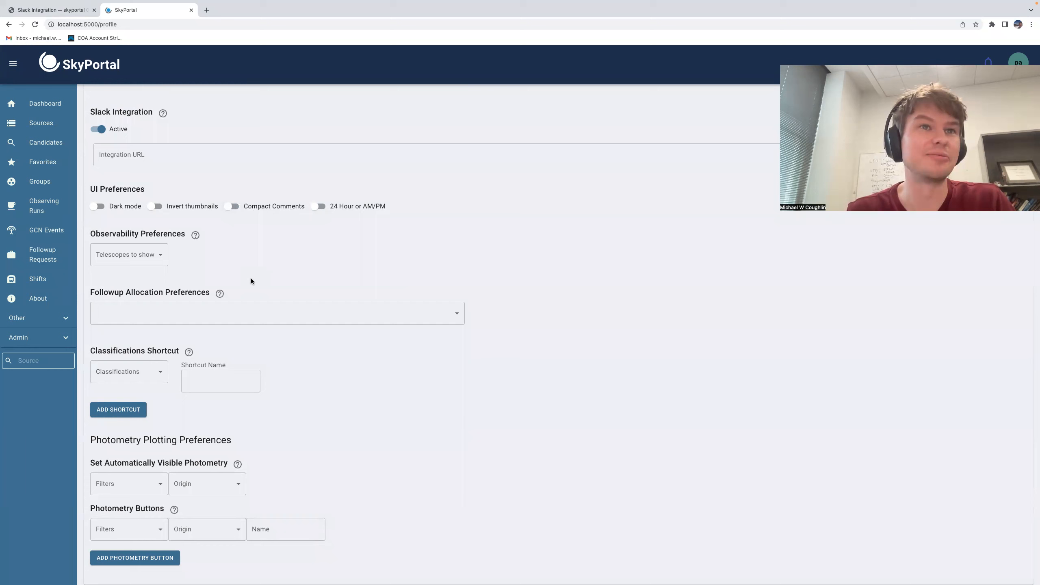
Step: Browse the telescope list under Observability Preferences without selecting any
{"action": "left_click", "coordinate": [135, 255]}
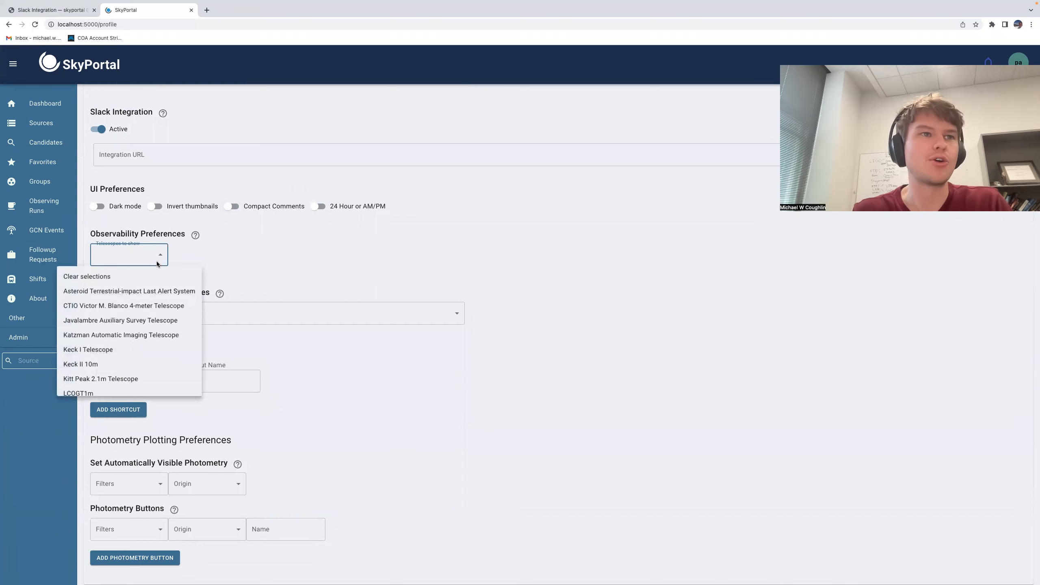
{"action": "scroll", "coordinate": [157, 316], "scroll_direction": "down", "scroll_amount": 3}
{"action": "scroll", "coordinate": [151, 307], "scroll_direction": "up", "scroll_amount": 3}
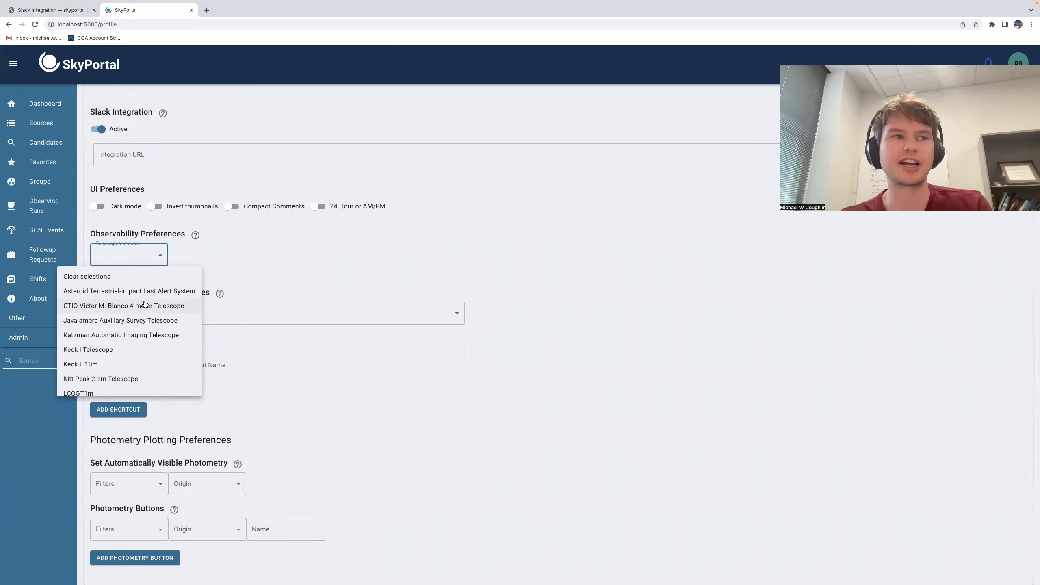
{"action": "scroll", "coordinate": [145, 299], "scroll_direction": "down", "scroll_amount": 3}
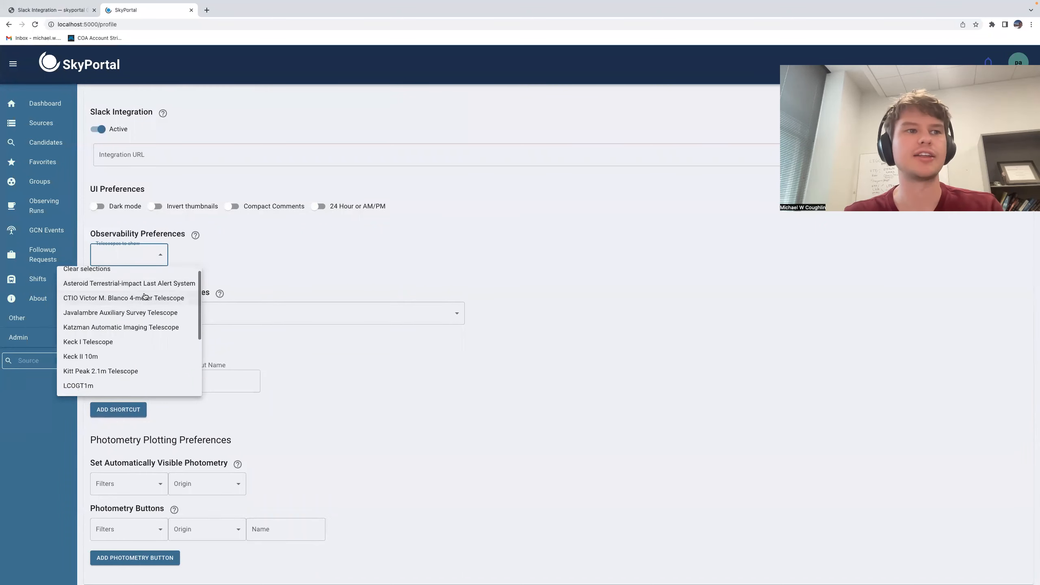
{"action": "left_click", "coordinate": [280, 283]}
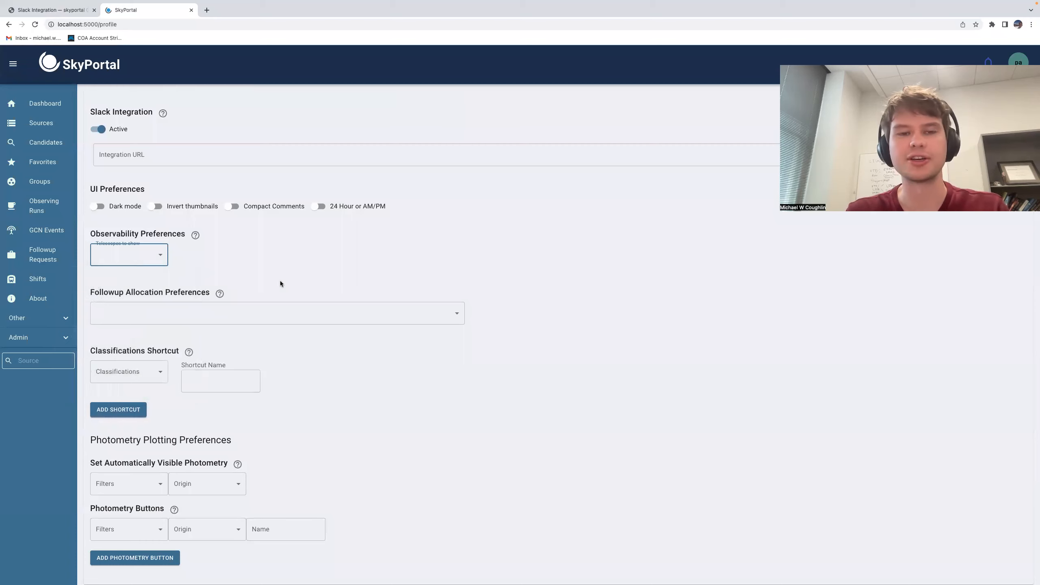
Step: Browse the classification options available for a Classifications Shortcut
{"action": "scroll", "coordinate": [279, 284], "scroll_direction": "down", "scroll_amount": 4}
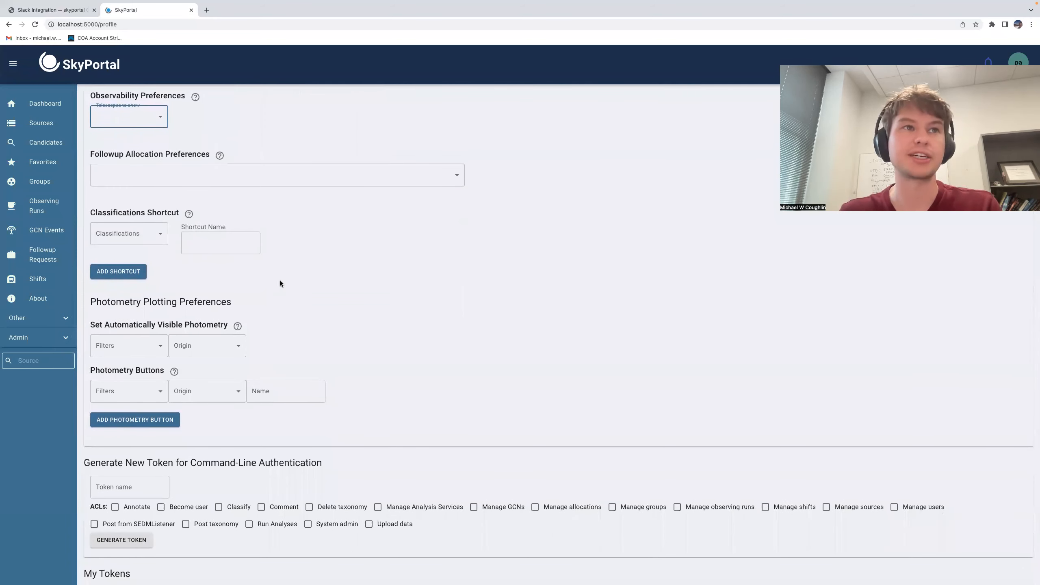
{"action": "left_click", "coordinate": [145, 234]}
{"action": "scroll", "coordinate": [143, 246], "scroll_direction": "down", "scroll_amount": 4}
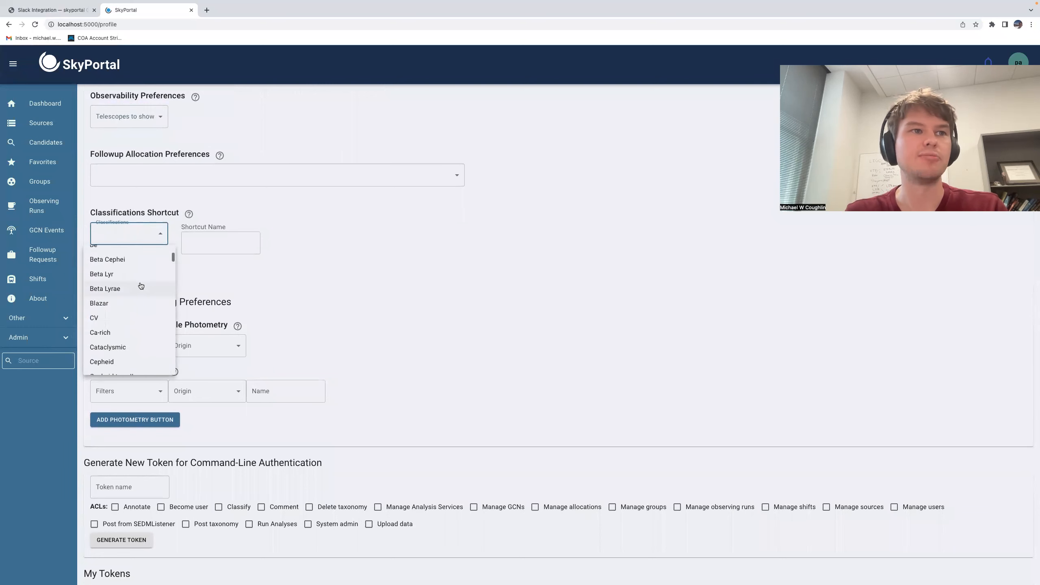
{"action": "scroll", "coordinate": [141, 286], "scroll_direction": "up", "scroll_amount": 4}
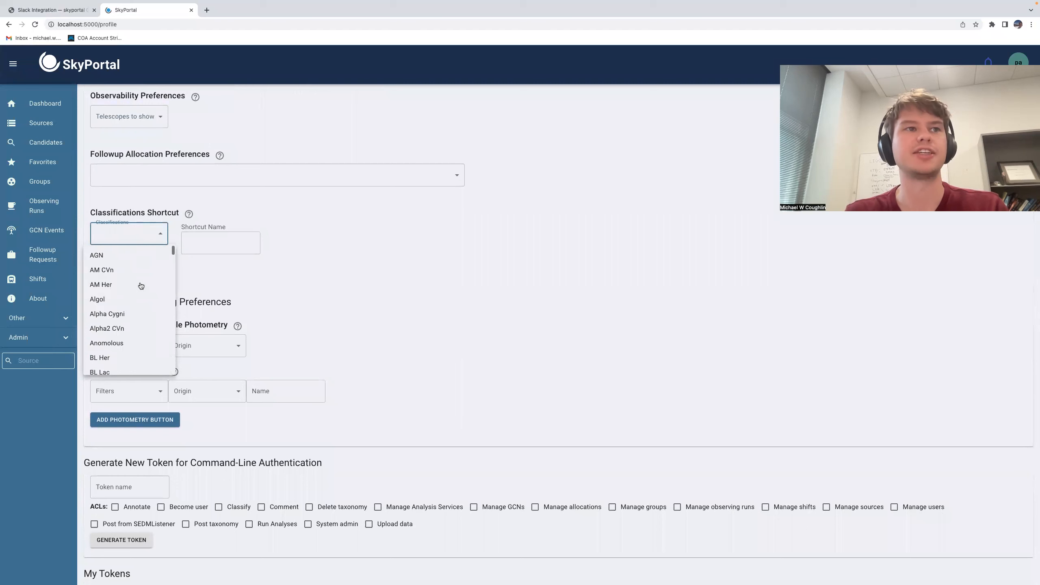
{"action": "scroll", "coordinate": [136, 295], "scroll_direction": "down", "scroll_amount": 1}
{"action": "scroll", "coordinate": [136, 297], "scroll_direction": "down", "scroll_amount": 5}
{"action": "scroll", "coordinate": [135, 297], "scroll_direction": "up", "scroll_amount": 6}
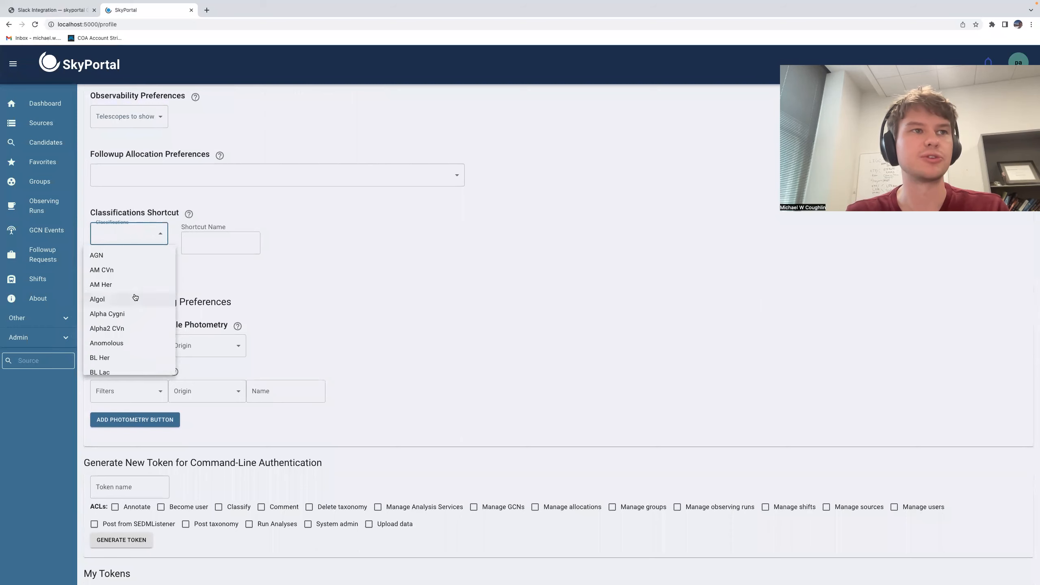
{"action": "scroll", "coordinate": [137, 298], "scroll_direction": "down", "scroll_amount": 15}
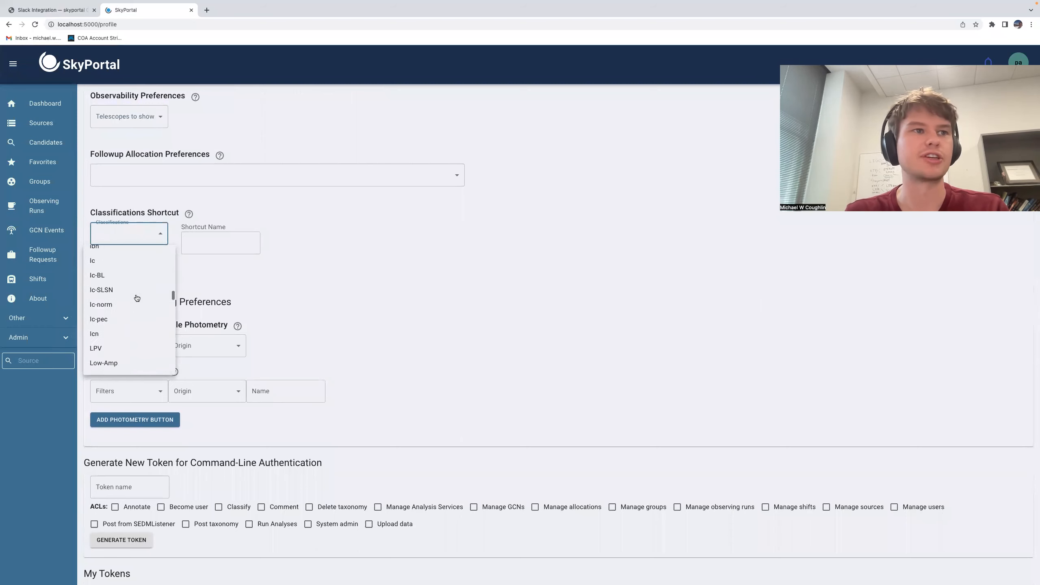
{"action": "scroll", "coordinate": [137, 298], "scroll_direction": "down", "scroll_amount": 10}
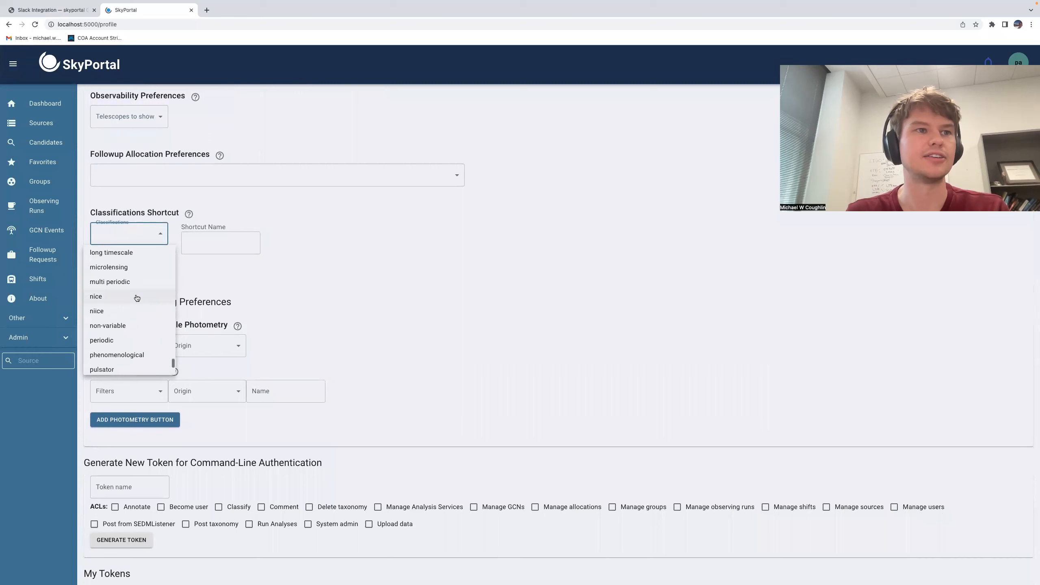
{"action": "scroll", "coordinate": [137, 298], "scroll_direction": "up", "scroll_amount": 2}
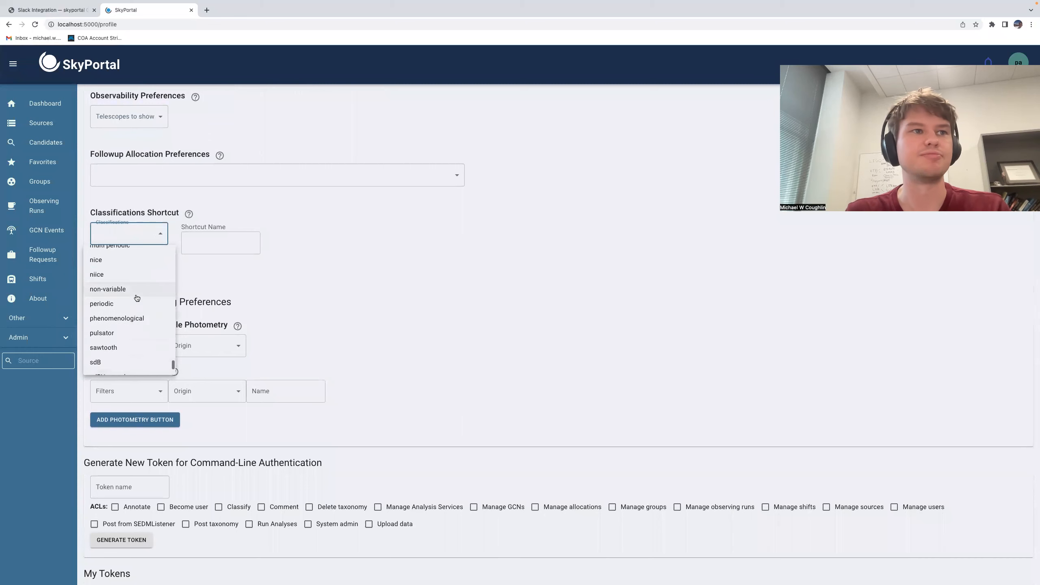
Step: Add a Classifications Shortcut for the periodic classification named "periodic"
{"action": "left_click", "coordinate": [133, 302]}
{"action": "left_click", "coordinate": [210, 242]}
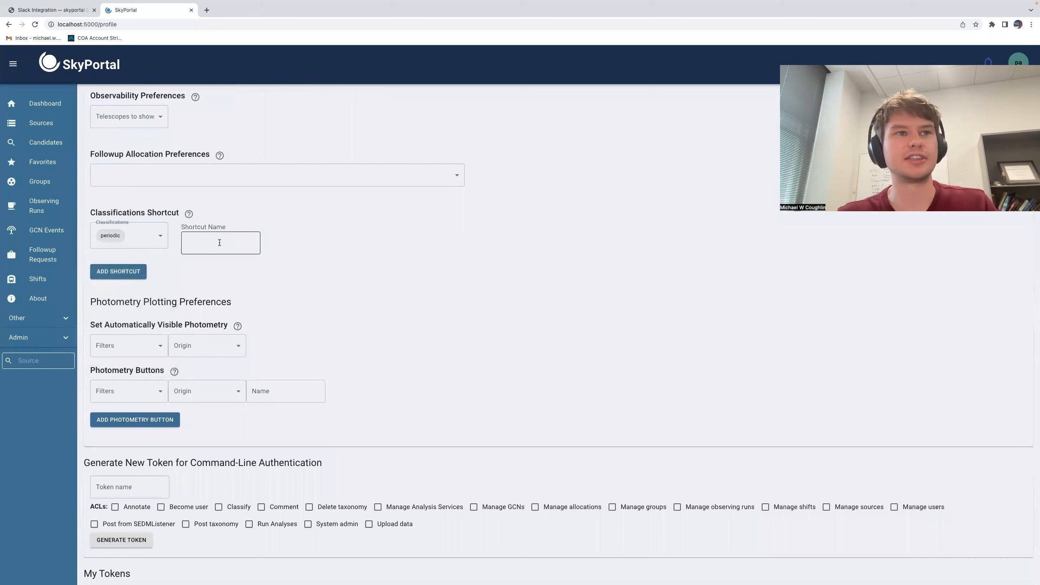
{"action": "type", "text": "periodic"}
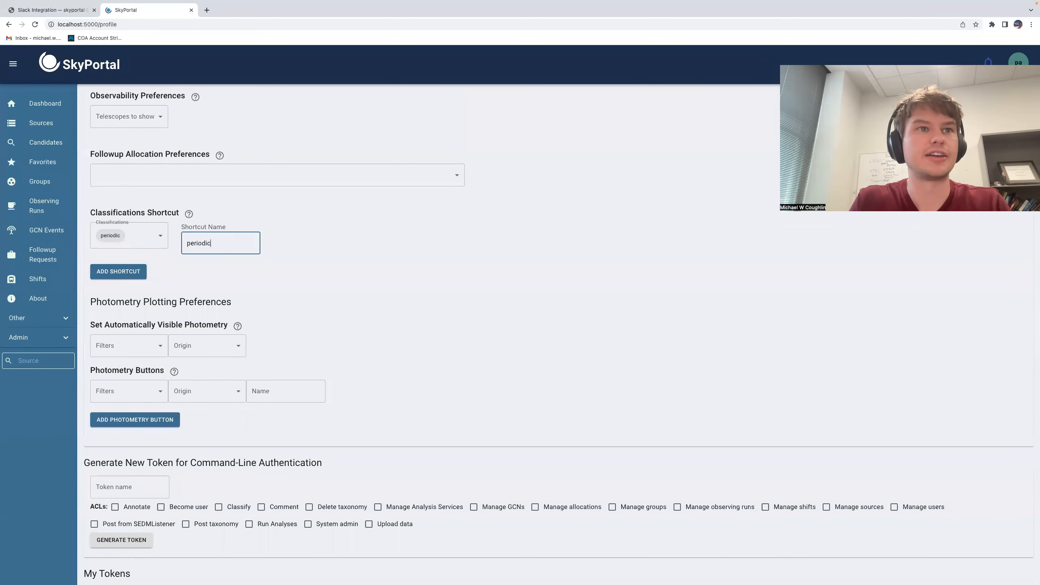
{"action": "left_click", "coordinate": [145, 272]}
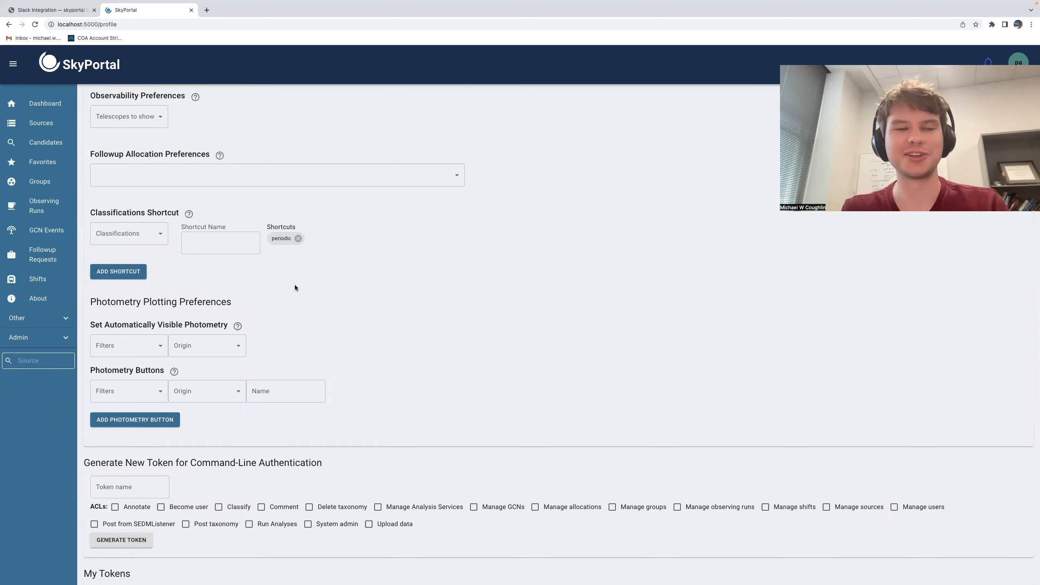
Step: Set the automatically visible photometry filters to ztfg, ztfr and ztfi
{"action": "scroll", "coordinate": [295, 287], "scroll_direction": "down", "scroll_amount": 3}
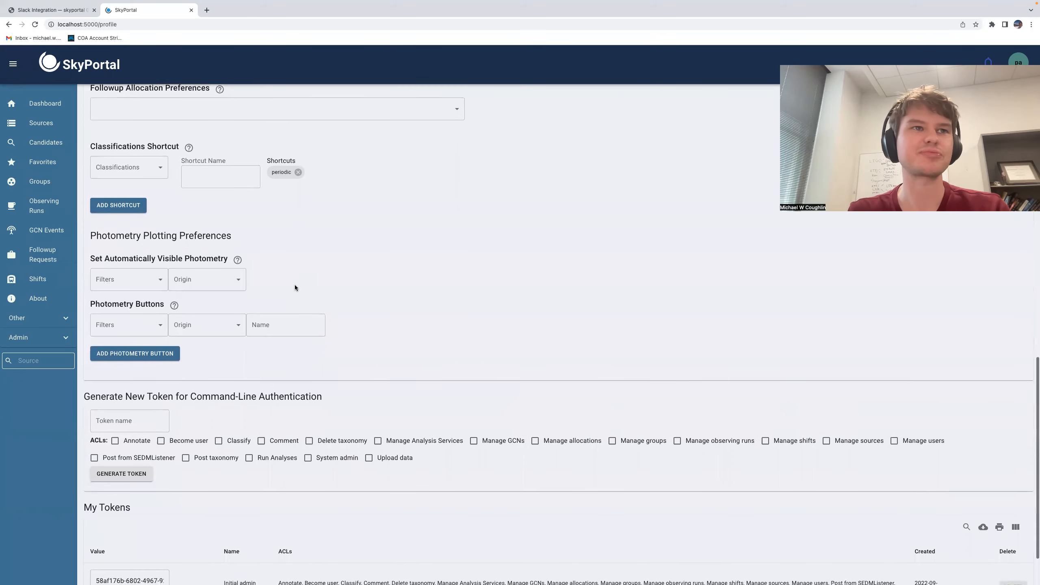
{"action": "scroll", "coordinate": [295, 288], "scroll_direction": "down", "scroll_amount": 3}
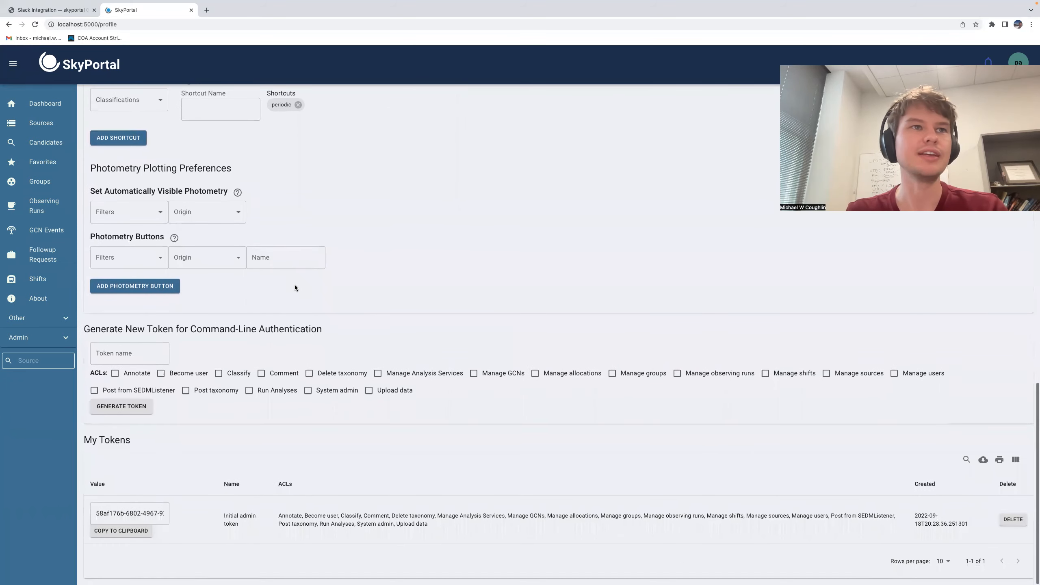
{"action": "left_click", "coordinate": [146, 215]}
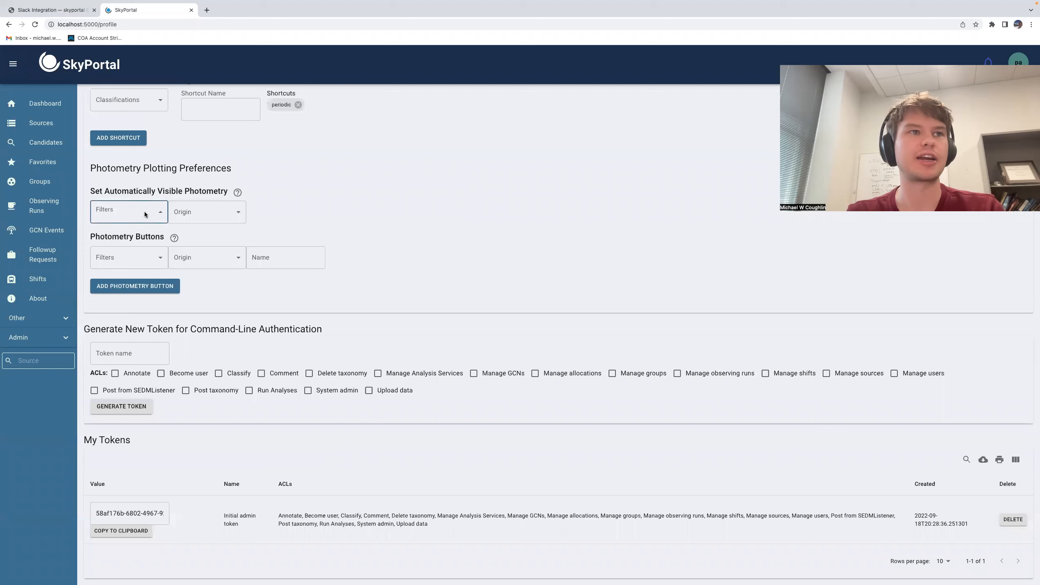
{"action": "scroll", "coordinate": [126, 342], "scroll_direction": "down", "scroll_amount": 1}
{"action": "scroll", "coordinate": [125, 342], "scroll_direction": "down", "scroll_amount": 10}
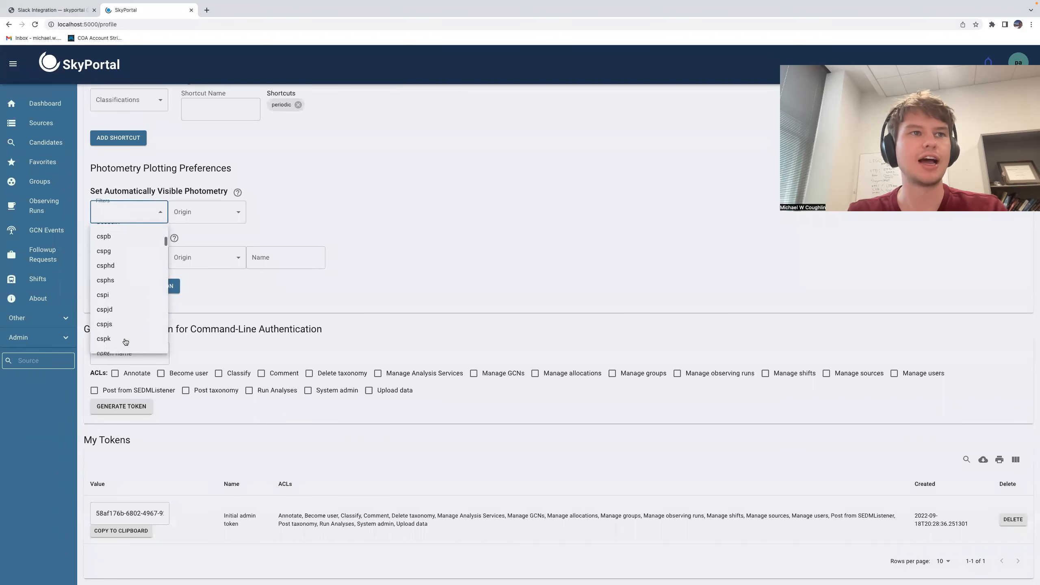
{"action": "scroll", "coordinate": [125, 342], "scroll_direction": "down", "scroll_amount": 15}
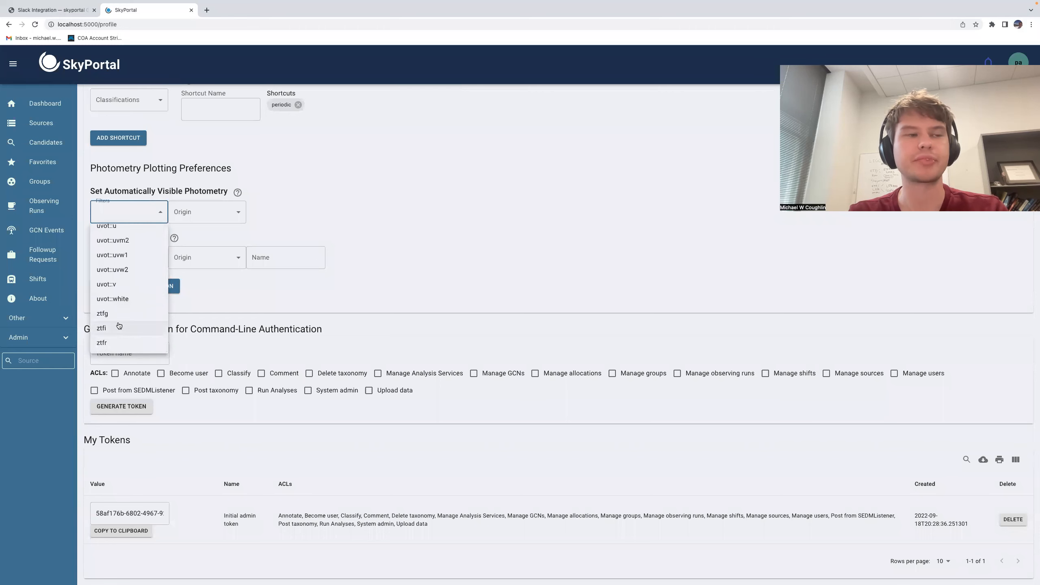
{"action": "left_click", "coordinate": [120, 317]}
{"action": "left_click", "coordinate": [121, 342]}
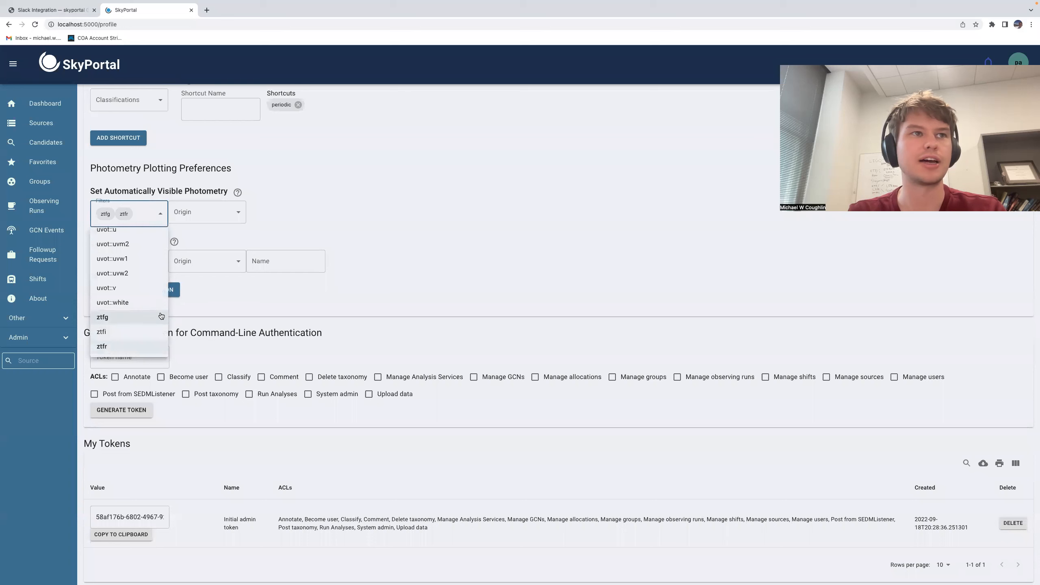
{"action": "left_click", "coordinate": [138, 337]}
{"action": "right_click", "coordinate": [359, 190]}
{"action": "left_click", "coordinate": [311, 191]}
{"action": "left_click", "coordinate": [301, 195]}
{"action": "left_click", "coordinate": [214, 213]}
{"action": "left_click", "coordinate": [304, 210]}
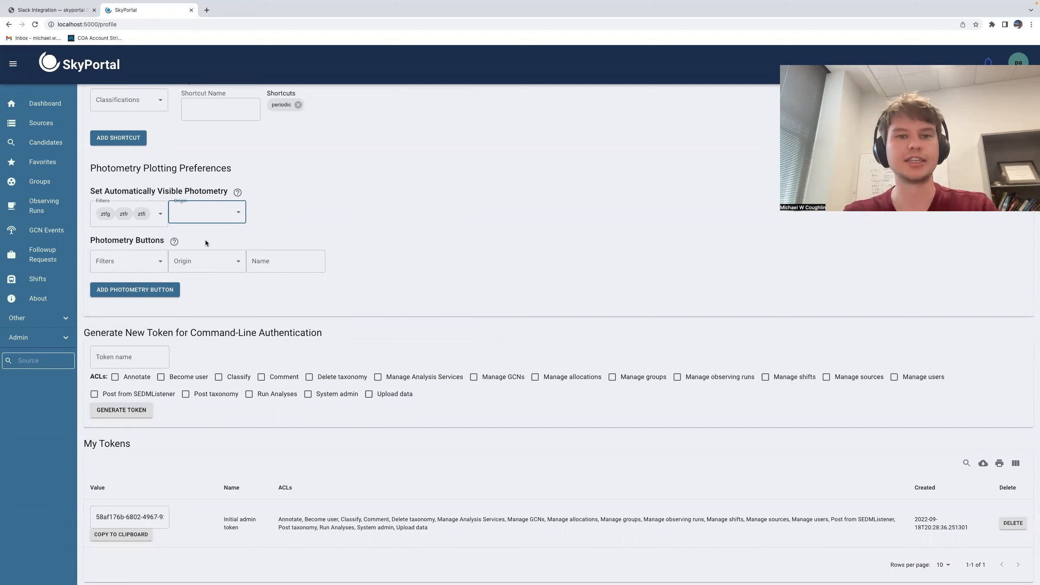
Step: Add a photometry button named "ztf only" with the ztfg, ztfi and ztfr filters
{"action": "left_click", "coordinate": [158, 260]}
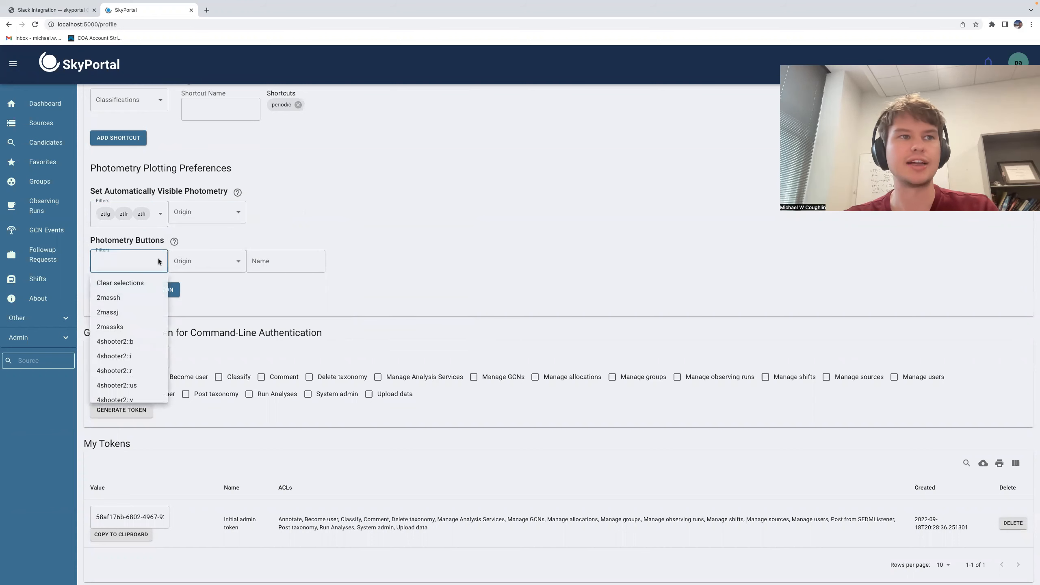
{"action": "scroll", "coordinate": [156, 314], "scroll_direction": "down", "scroll_amount": 15}
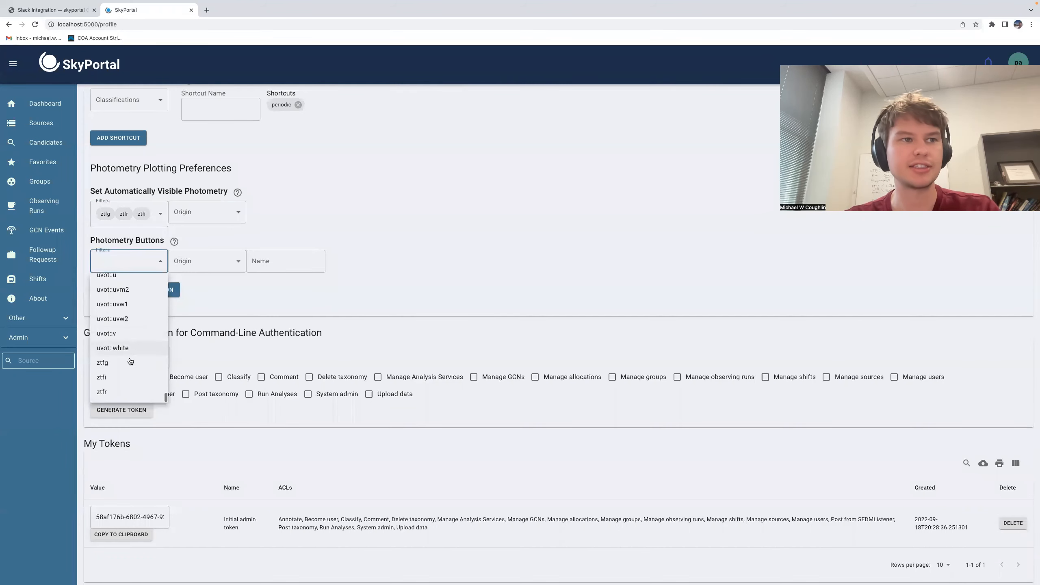
{"action": "left_click", "coordinate": [130, 362]}
{"action": "left_click", "coordinate": [123, 380]}
{"action": "left_click", "coordinate": [123, 394]}
{"action": "left_click", "coordinate": [239, 279]}
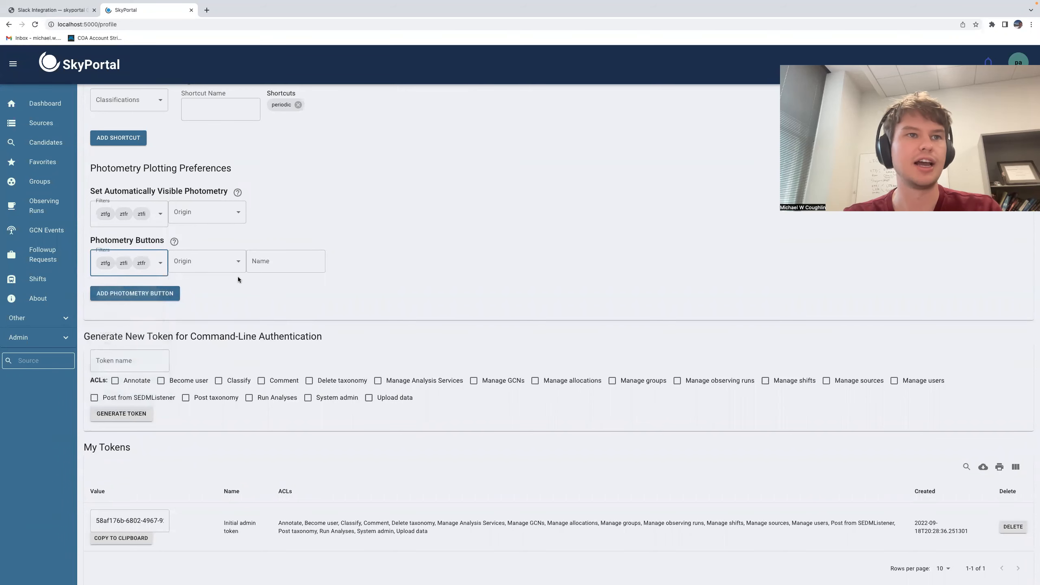
{"action": "left_click", "coordinate": [236, 265]}
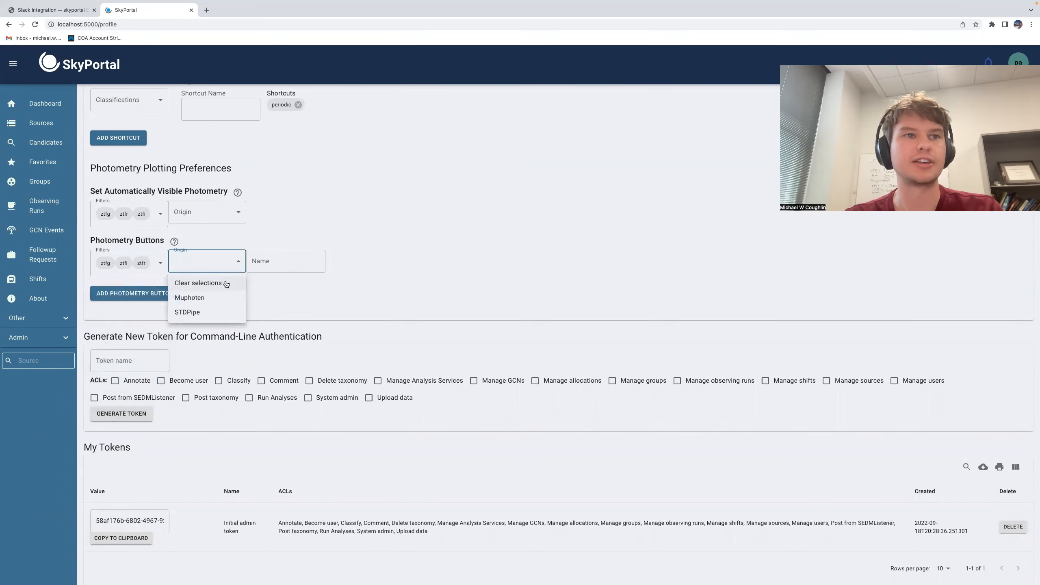
{"action": "left_click", "coordinate": [286, 261]}
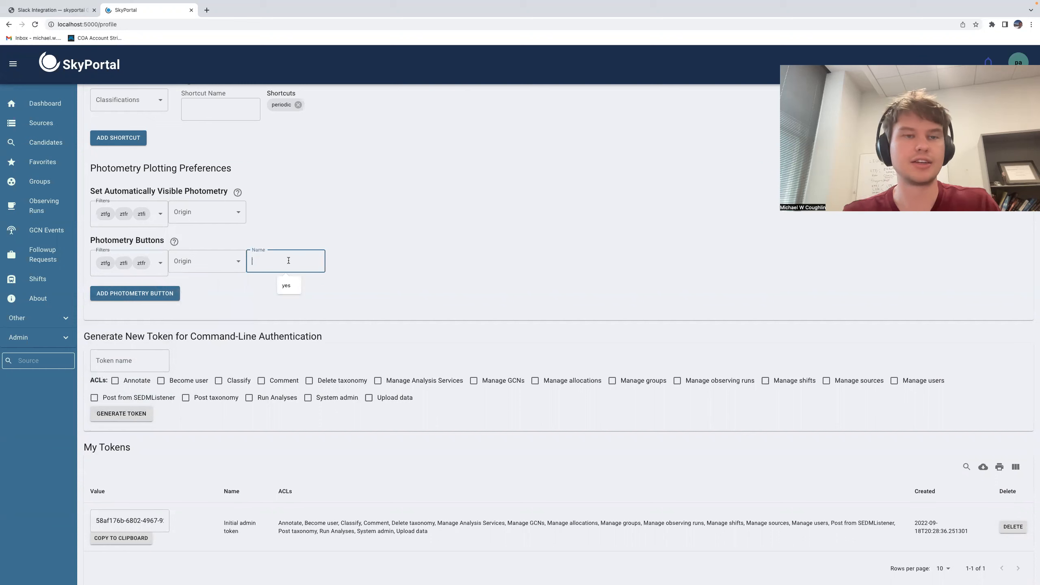
{"action": "type", "text": "ztf onl"}
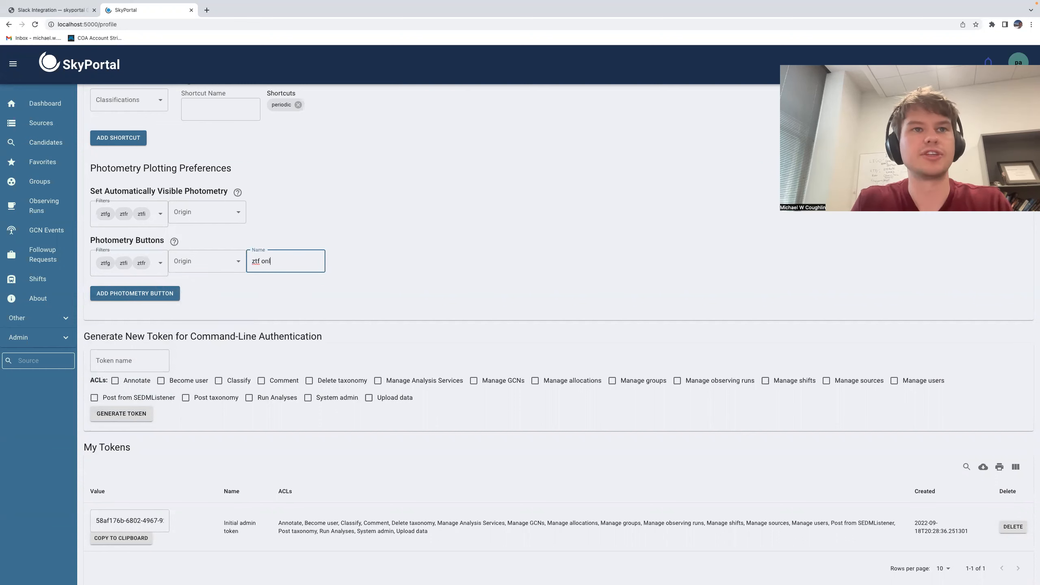
{"action": "type", "text": "y"}
{"action": "left_click", "coordinate": [178, 297]}
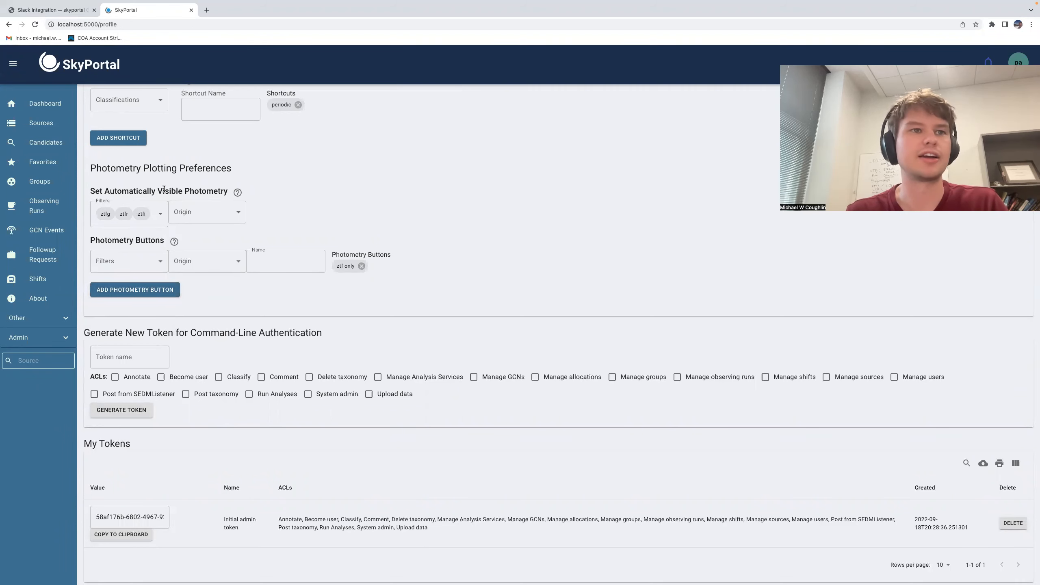
Step: Open source ZTF20abwysqy from the dashboard and increase its photometry plot's data point size to 8.5
{"action": "left_click", "coordinate": [43, 124]}
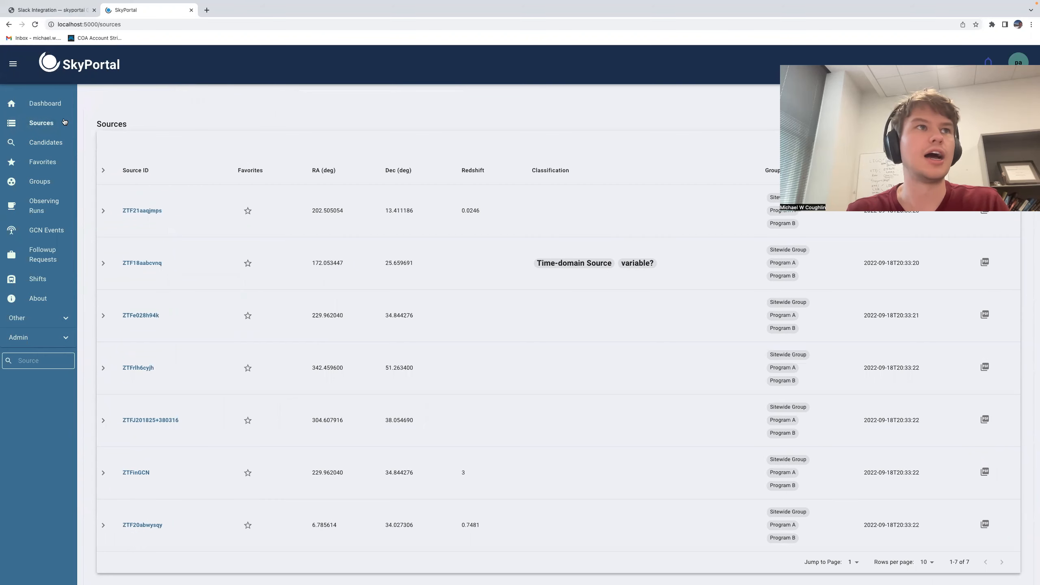
{"action": "left_click", "coordinate": [48, 102]}
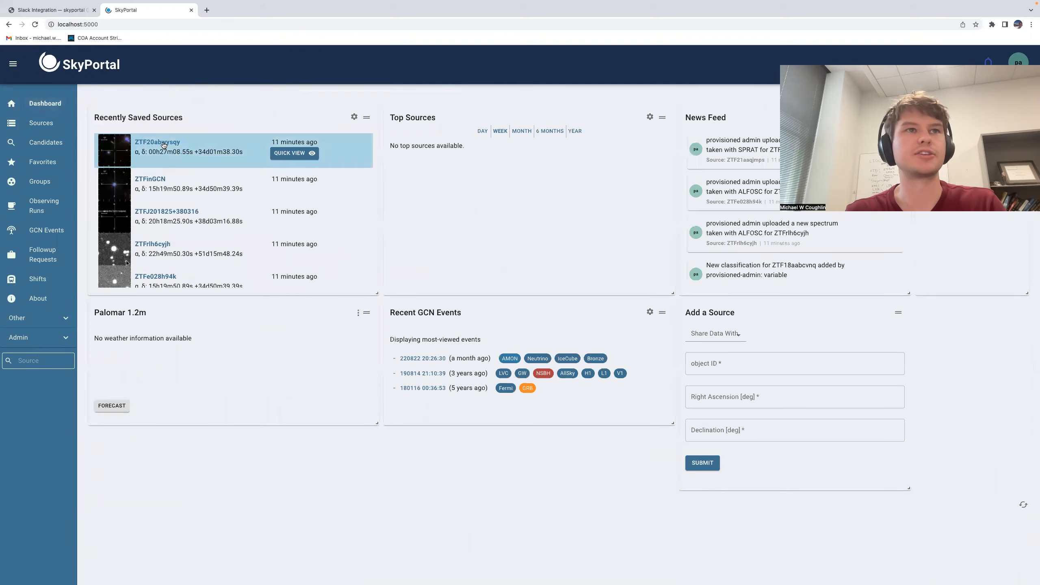
{"action": "left_click", "coordinate": [162, 142]}
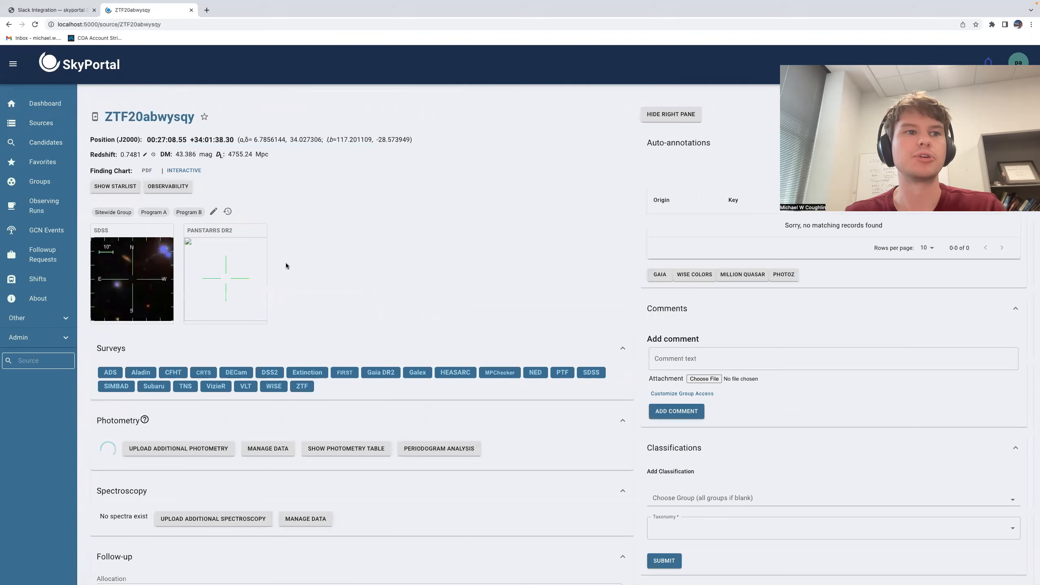
{"action": "scroll", "coordinate": [333, 271], "scroll_direction": "down", "scroll_amount": 4}
{"action": "scroll", "coordinate": [330, 267], "scroll_direction": "down", "scroll_amount": 4}
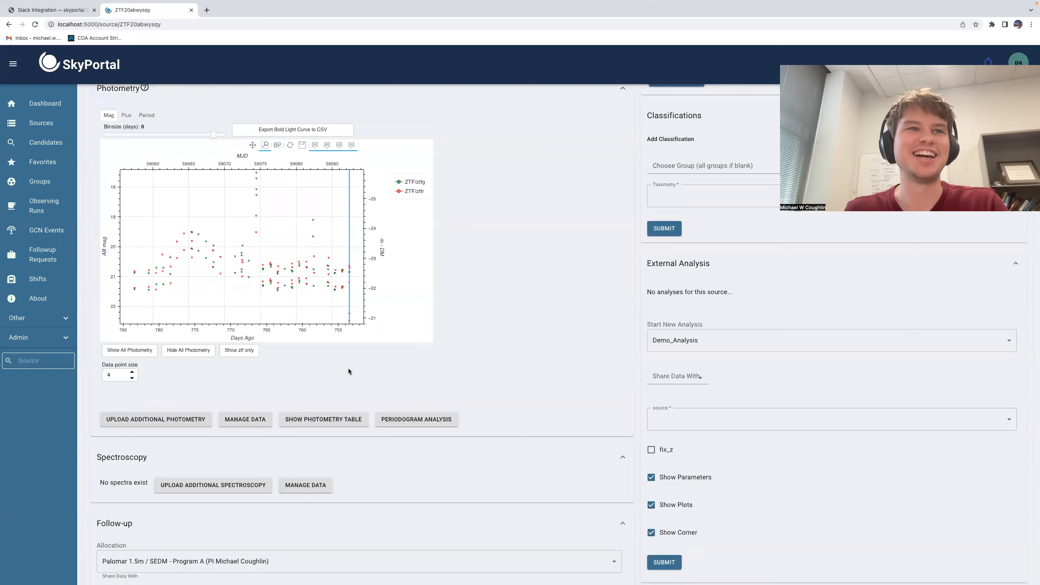
{"action": "triple_click", "coordinate": [133, 372]}
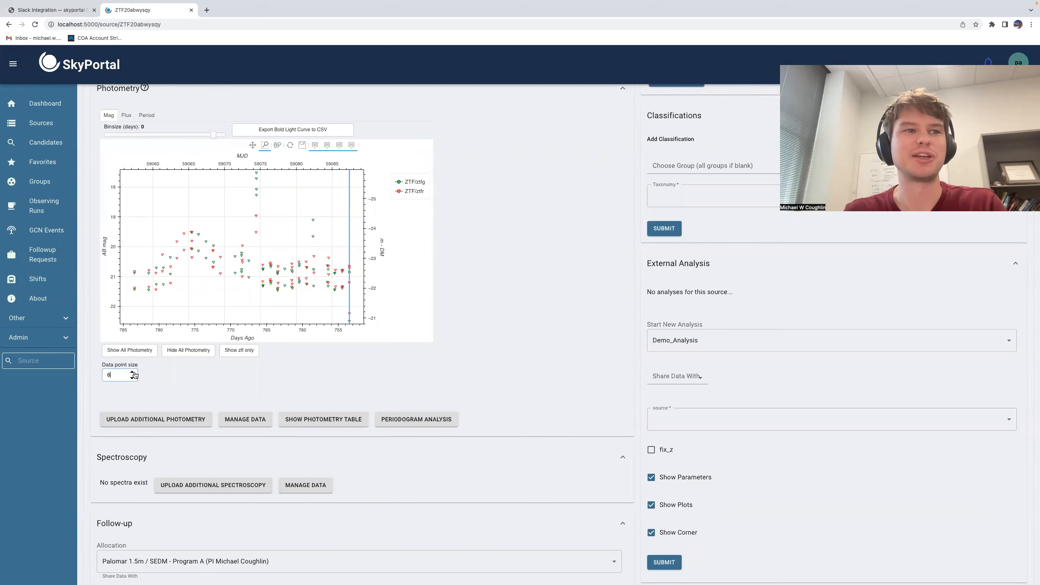
{"action": "left_click", "coordinate": [133, 372]}
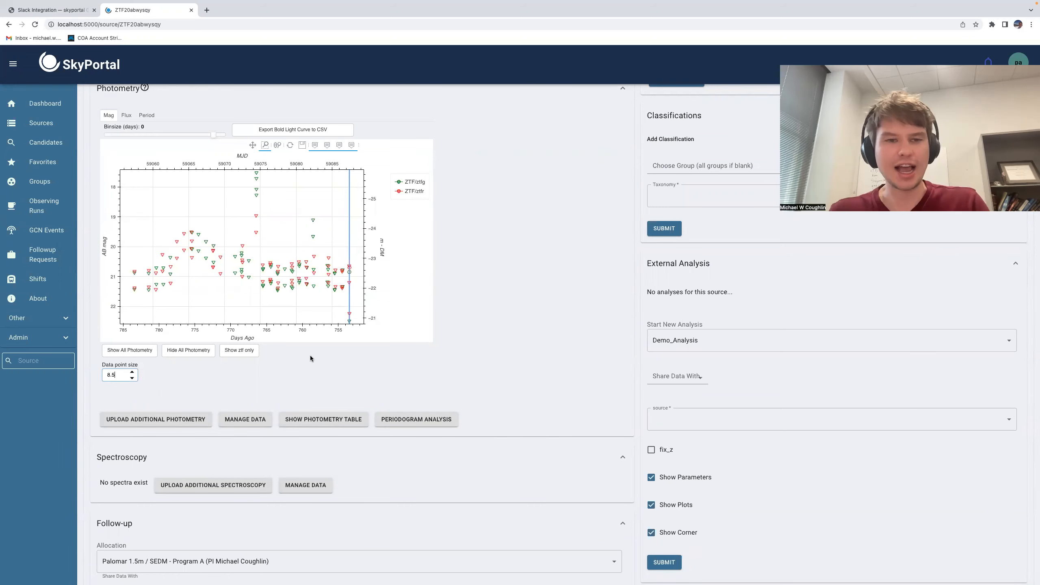